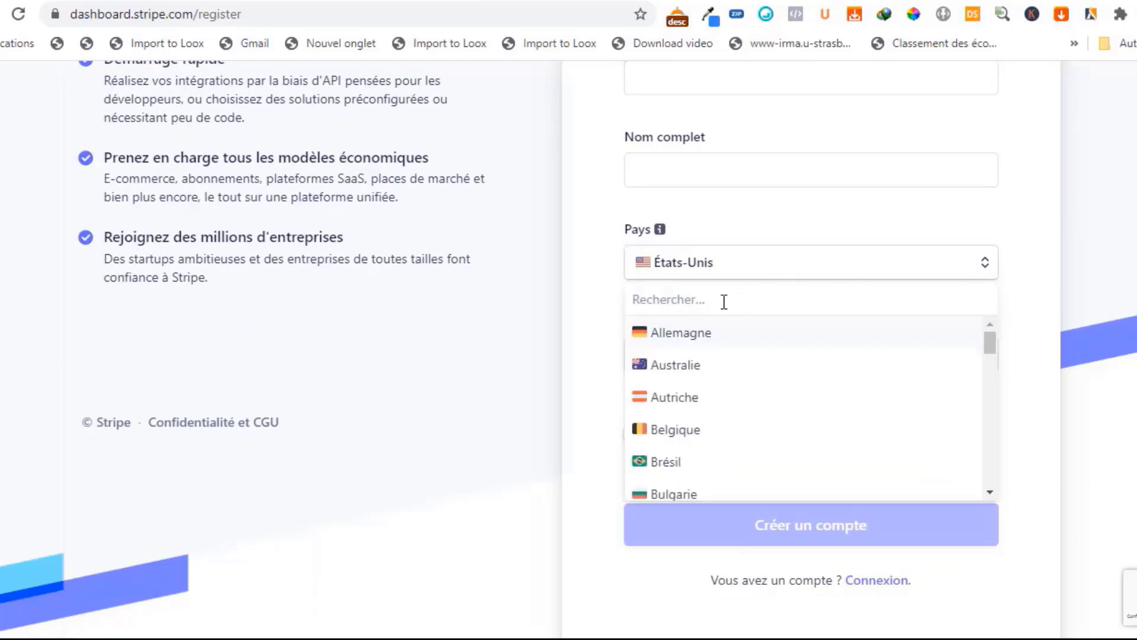
# - Set the country on the Stripe registration form to Royaume-Uni
pyautogui.write('roya')
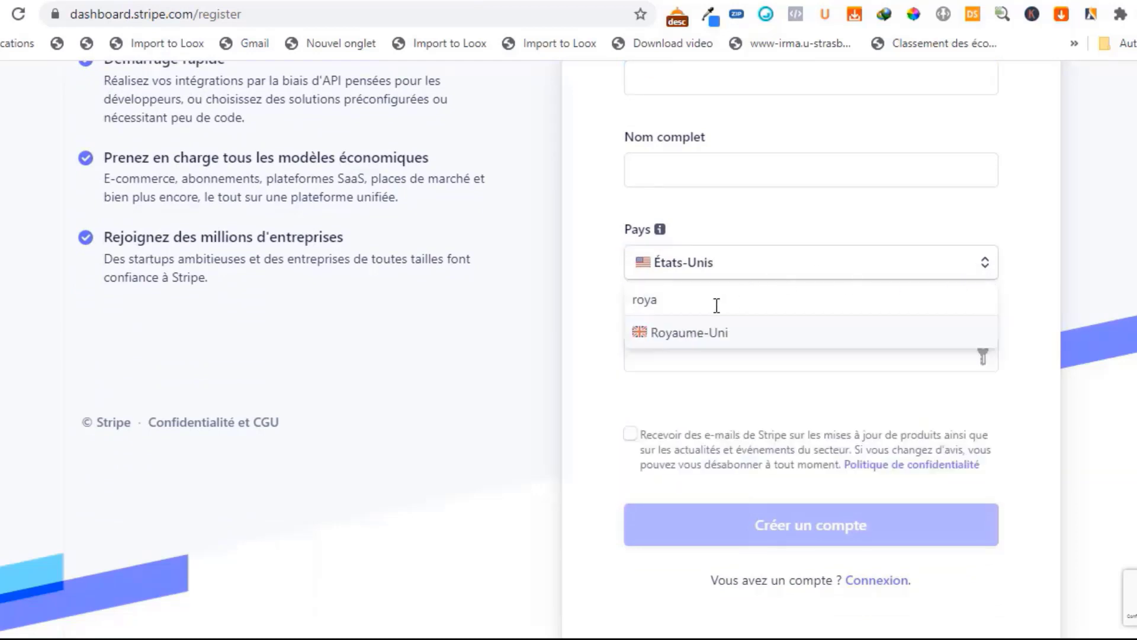
pyautogui.click(693, 335)
pyautogui.scroll(3, 1106, 297)
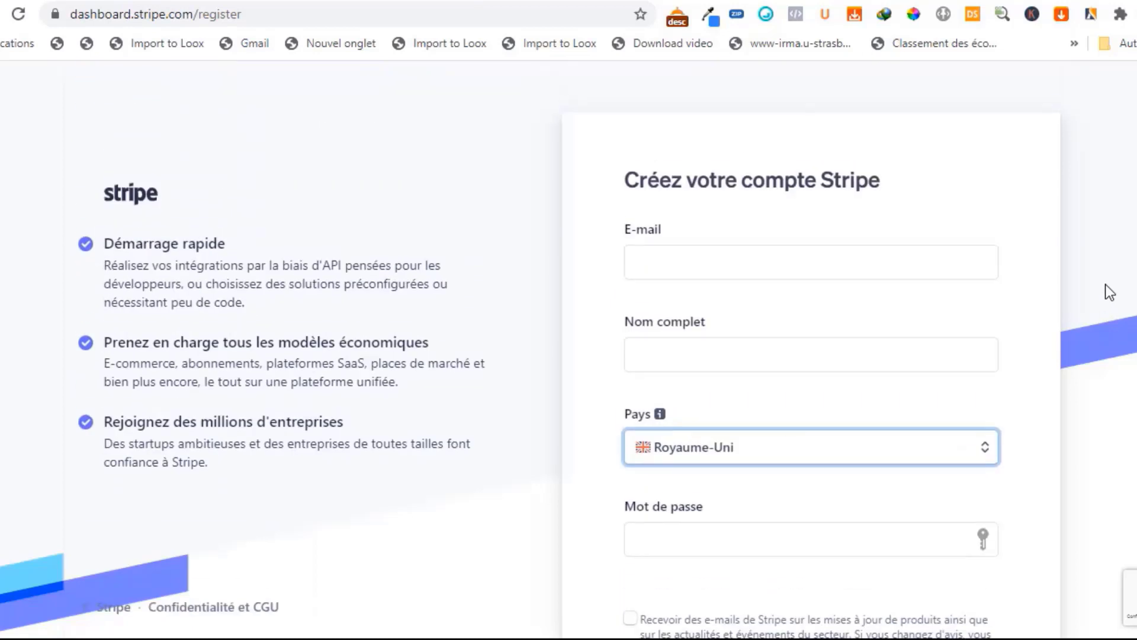
pyautogui.scroll(-2, 711, 262)
pyautogui.click(702, 263)
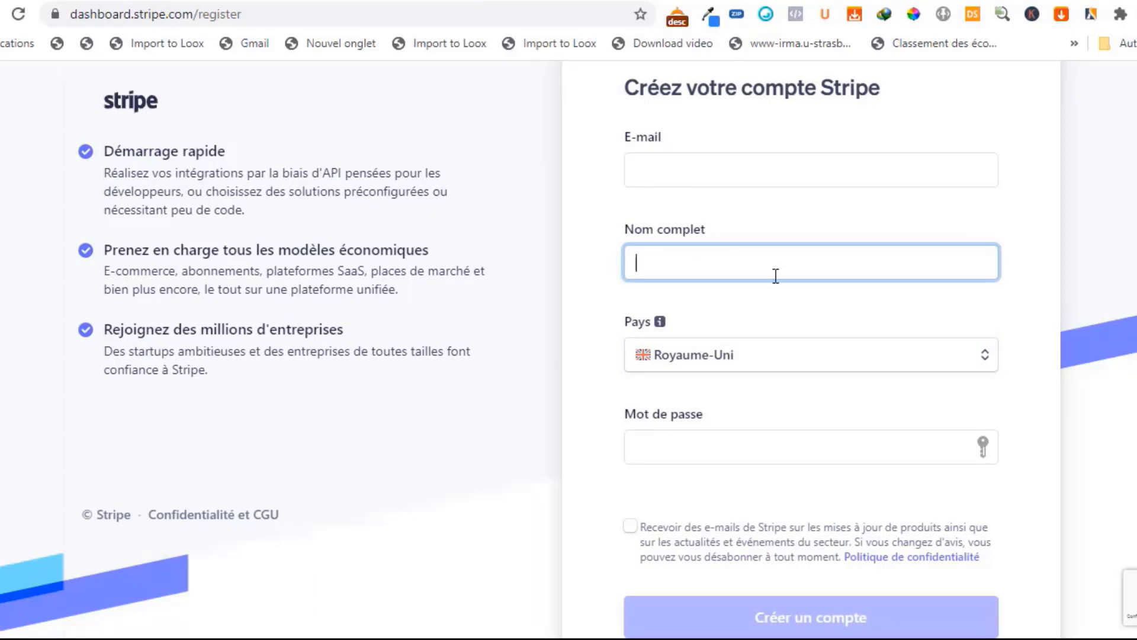
pyautogui.scroll(-2, 776, 277)
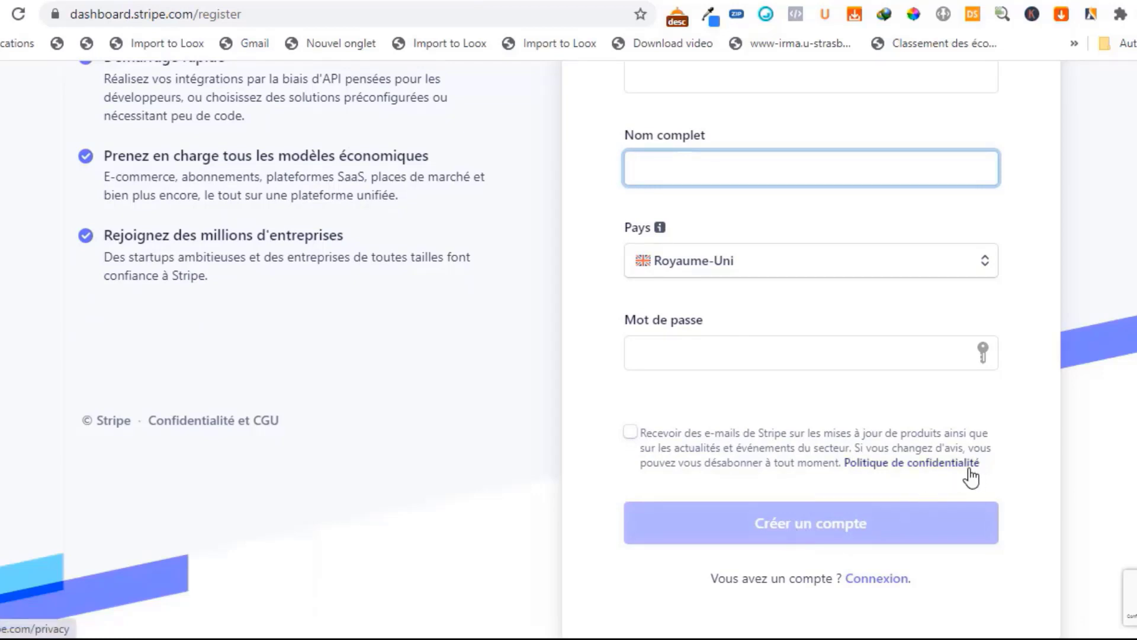
pyautogui.scroll(3, 971, 474)
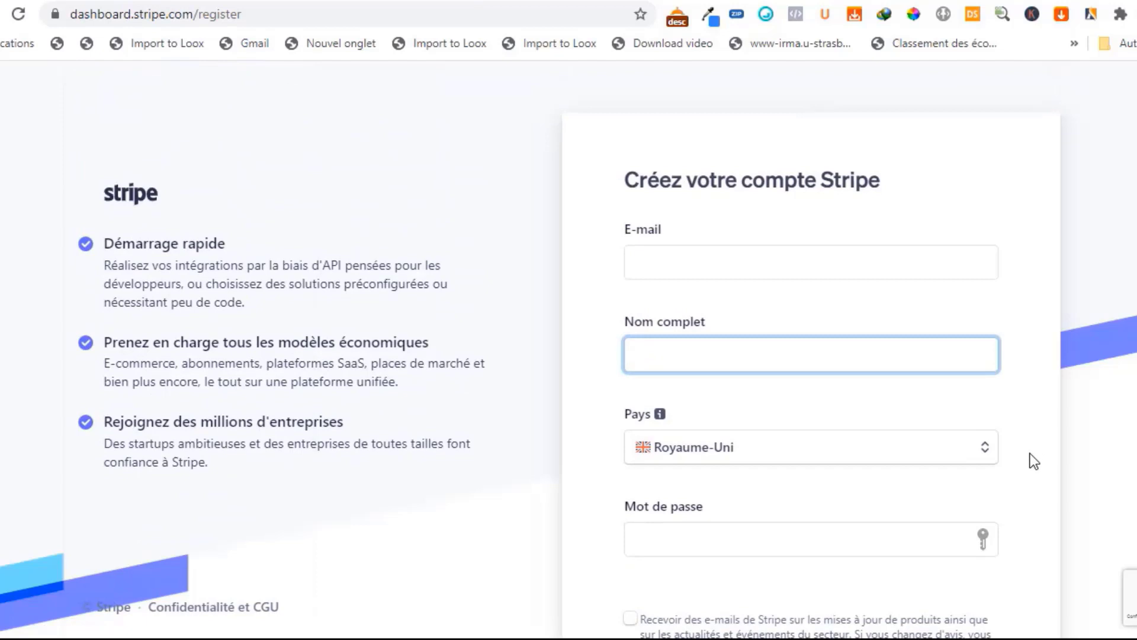
pyautogui.scroll(-2, 1030, 454)
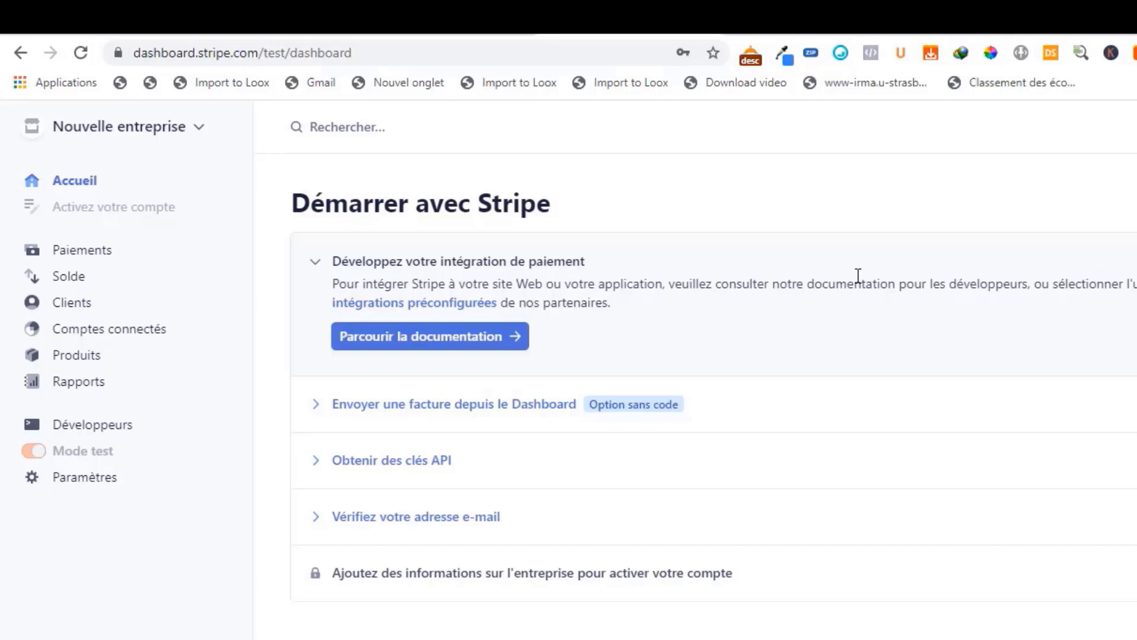
# - Look through the new account's dashboard, from the getting-started tasks to the reports overview charts
pyautogui.scroll(-2, 915, 330)
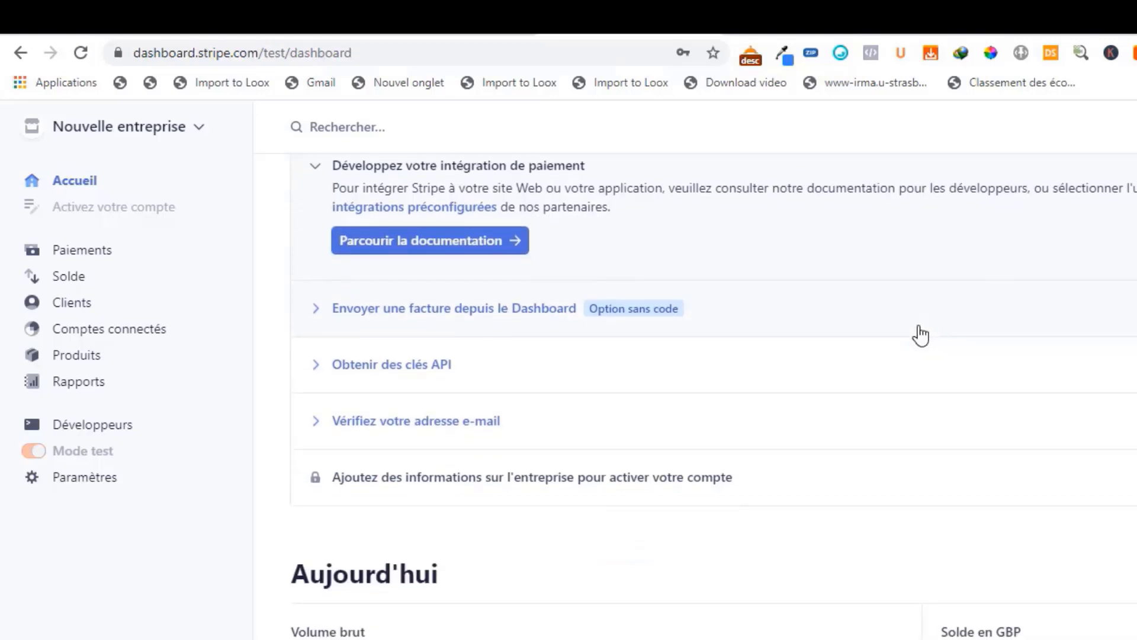
pyautogui.scroll(-8, 920, 335)
pyautogui.scroll(10, 919, 332)
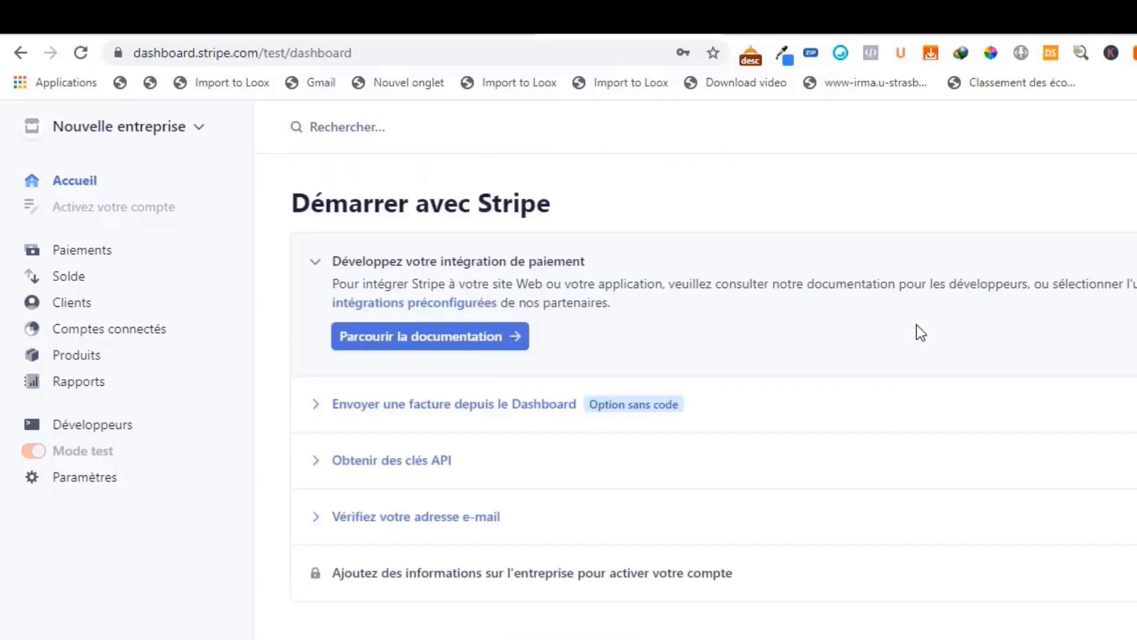
pyautogui.scroll(-7, 691, 223)
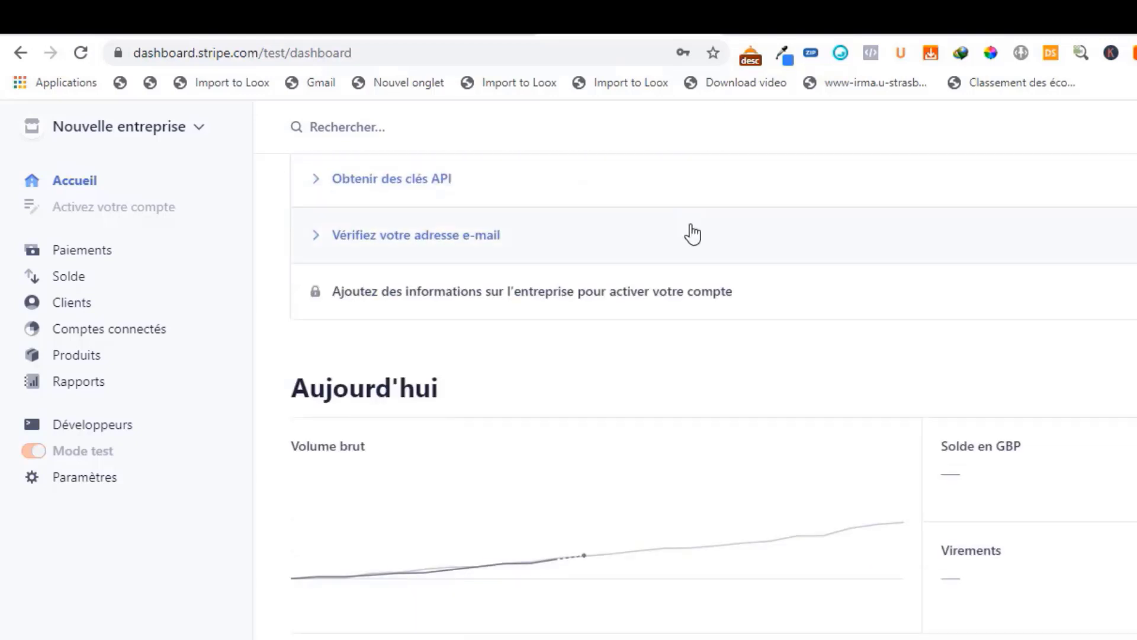
pyautogui.scroll(-10, 512, 236)
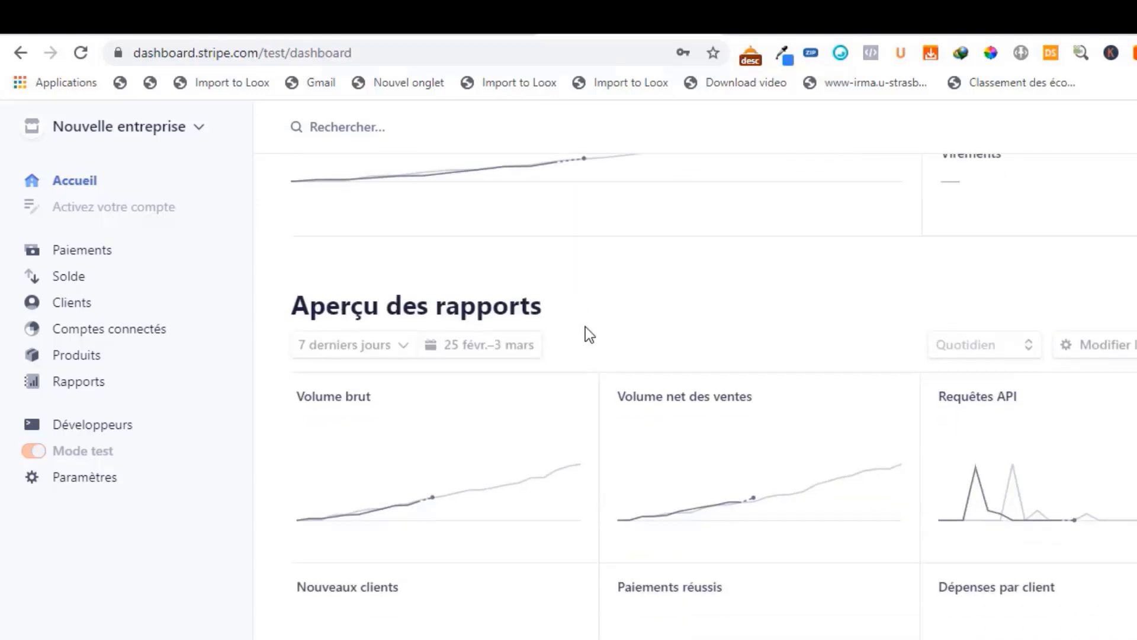
pyautogui.scroll(10, 603, 340)
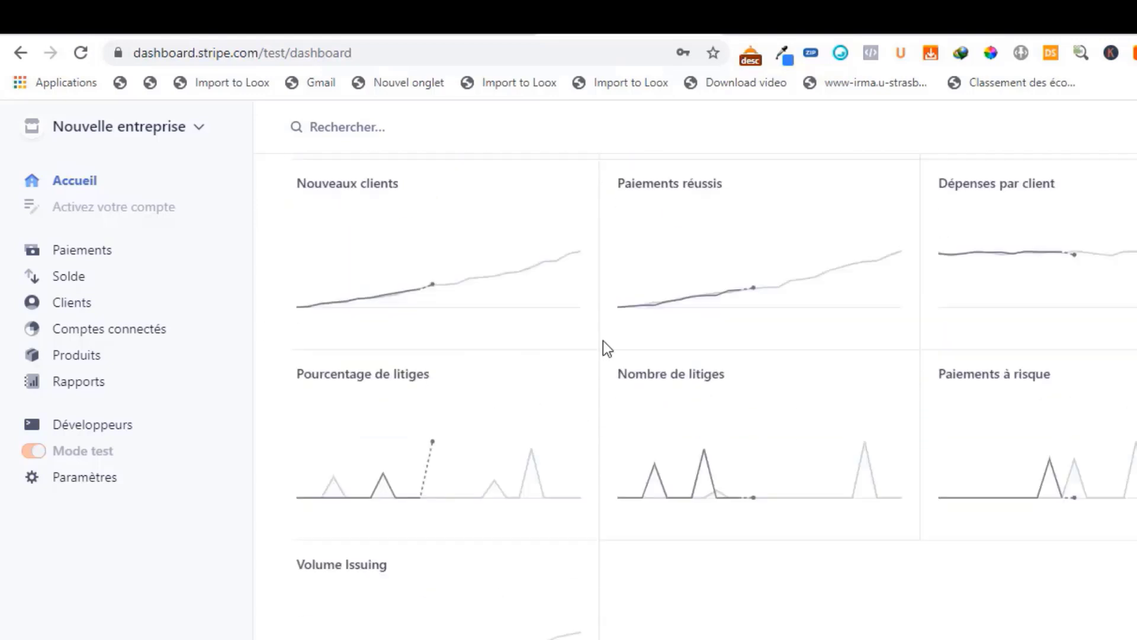
pyautogui.scroll(4, 605, 332)
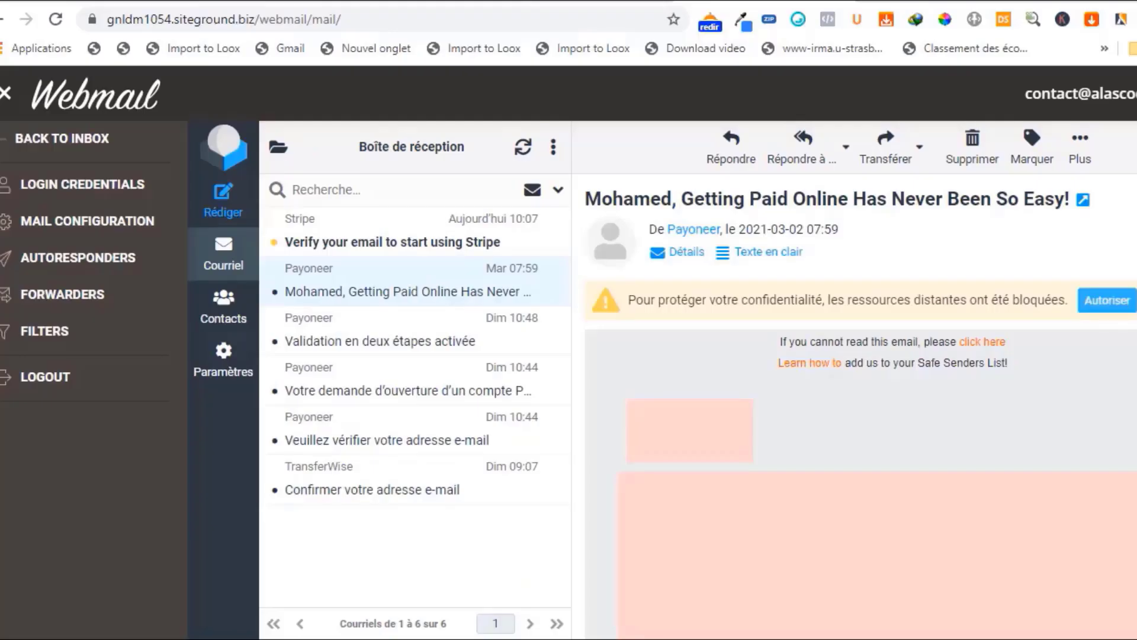
# - Open Stripe's verification message in the webmail inbox and verify the account's e-mail address through it
pyautogui.click(340, 243)
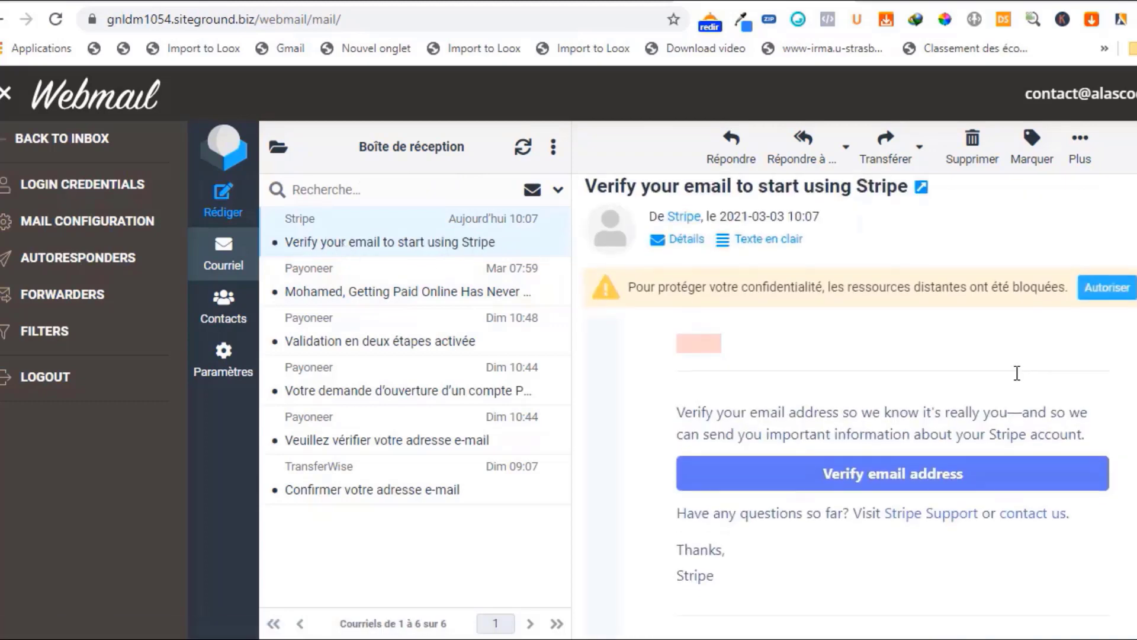
pyautogui.scroll(-1, 1015, 373)
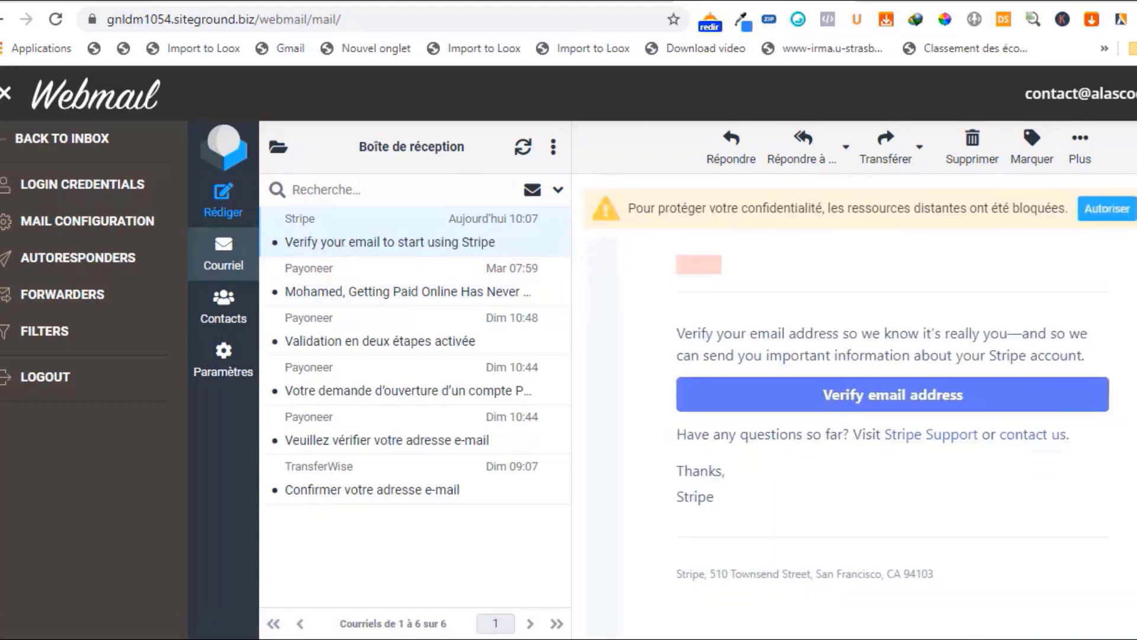
pyautogui.click(854, 394)
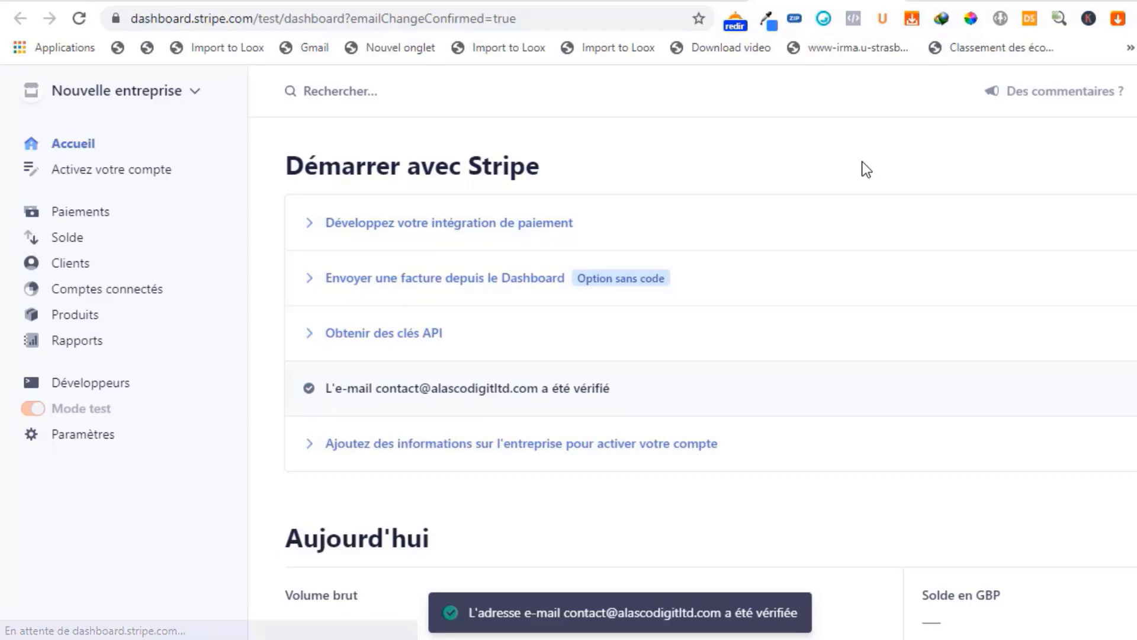
# - Start the account activation from the getting-started task for adding company information
pyautogui.scroll(-2, 864, 169)
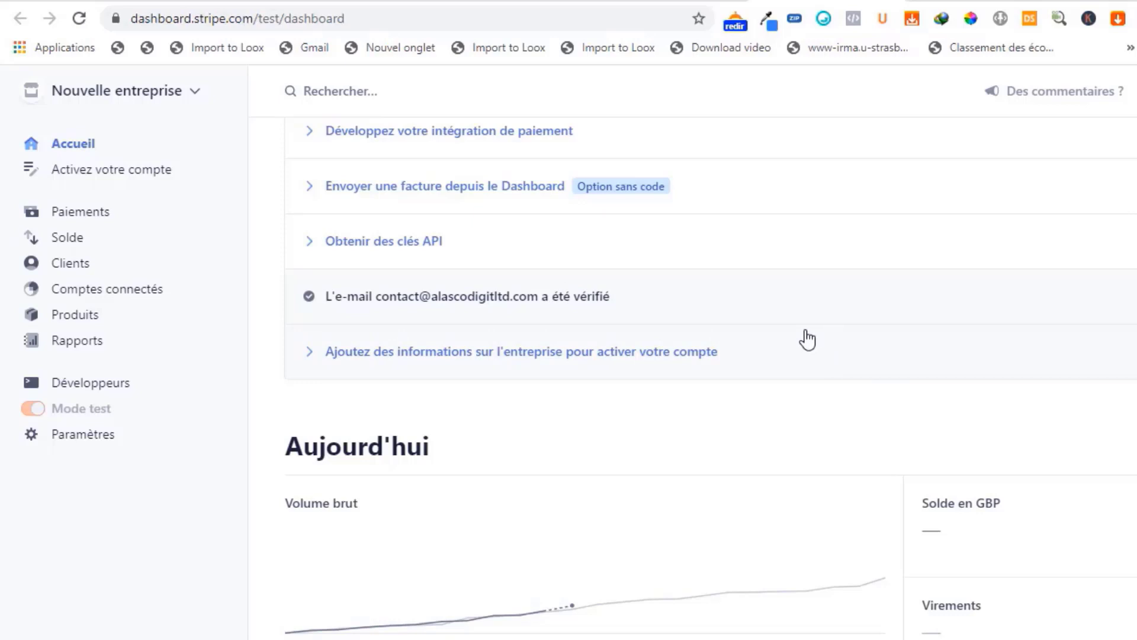
pyautogui.scroll(2, 809, 332)
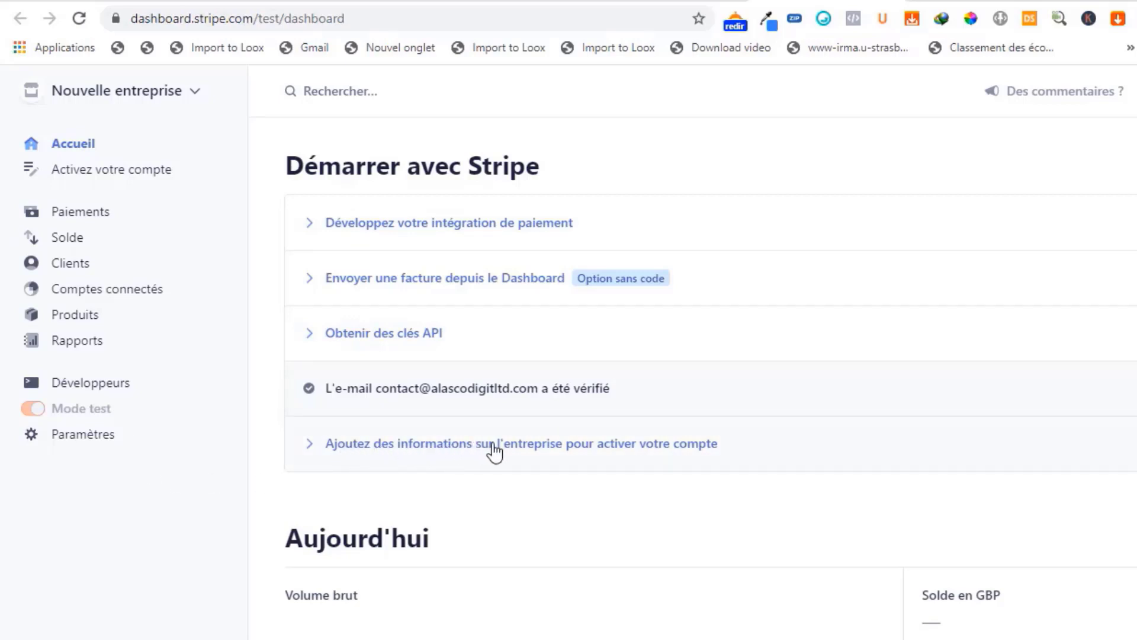
pyautogui.click(557, 448)
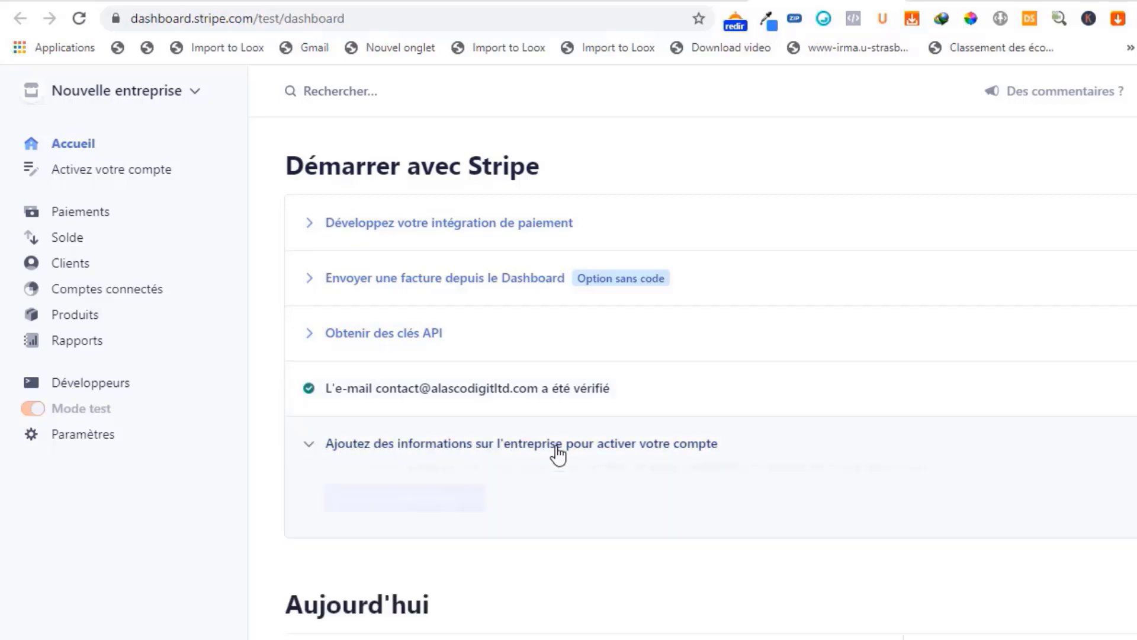
pyautogui.click(404, 502)
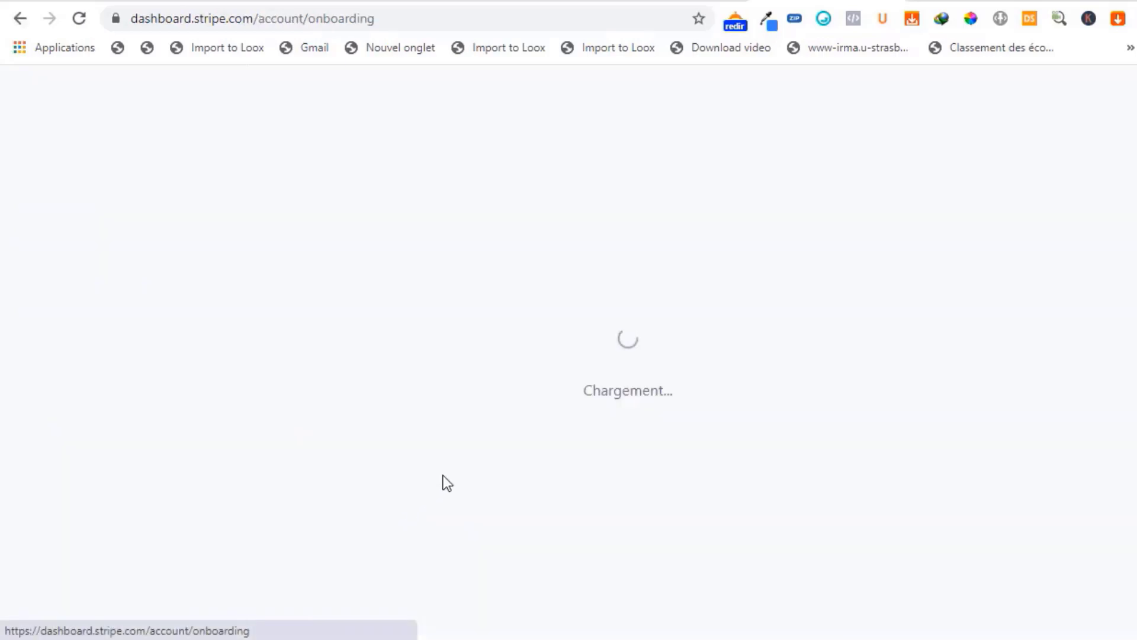
# - Examine the company structure form, including the introduction, registered address fields and business type
pyautogui.scroll(-1, 774, 304)
pyautogui.scroll(-2, 773, 304)
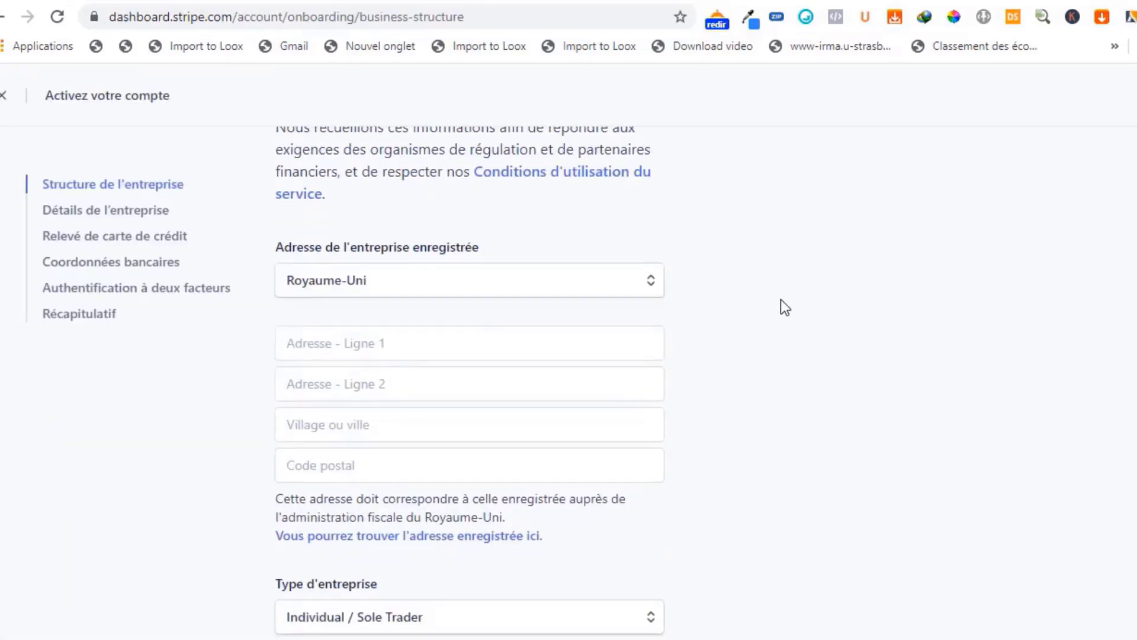
pyautogui.scroll(3, 780, 300)
pyautogui.scroll(-5, 794, 282)
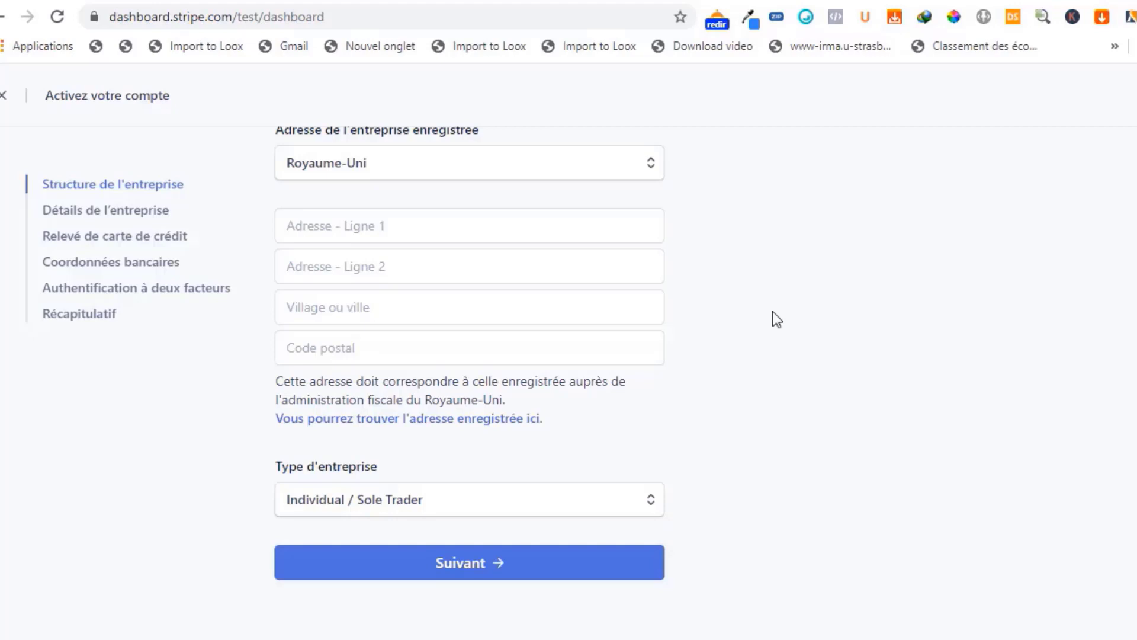
pyautogui.scroll(2, 749, 297)
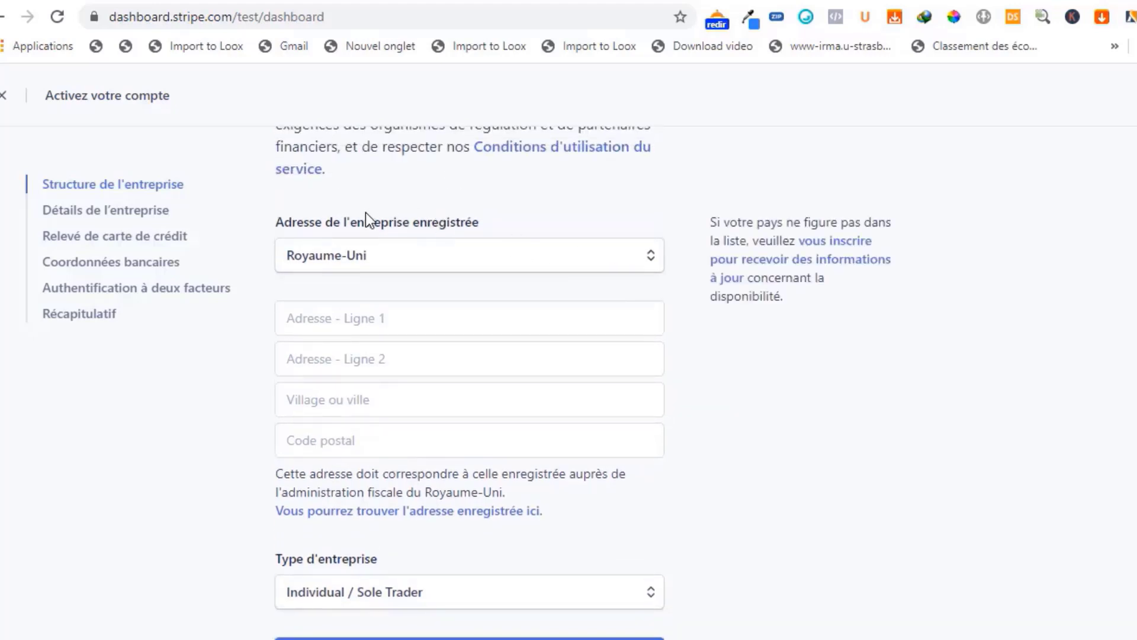
pyautogui.scroll(4, 365, 212)
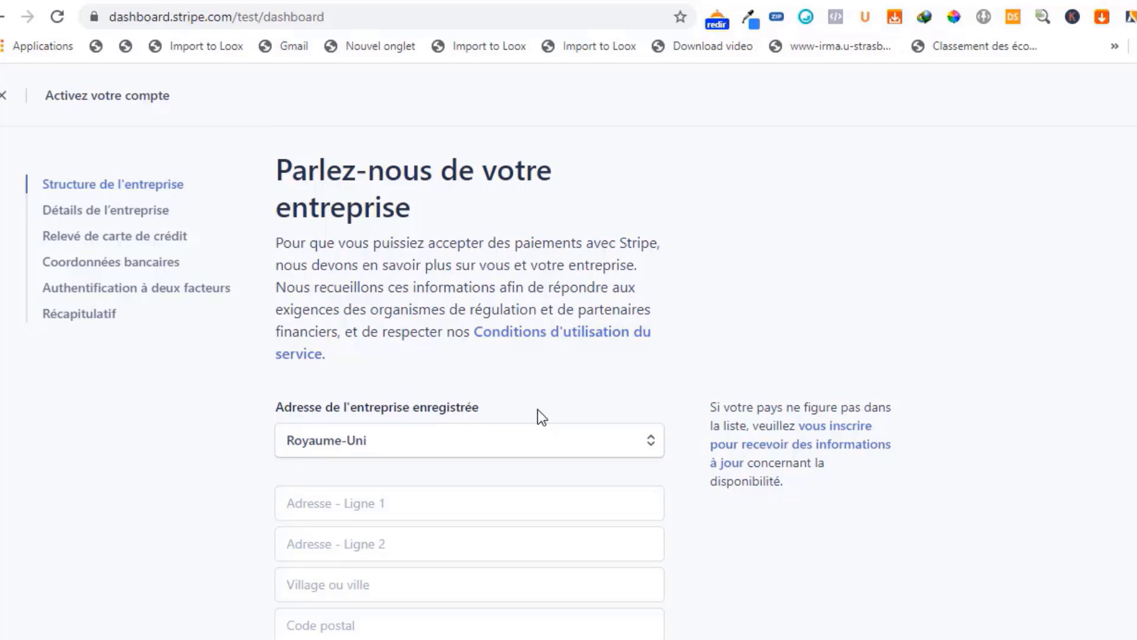
pyautogui.scroll(-2, 538, 412)
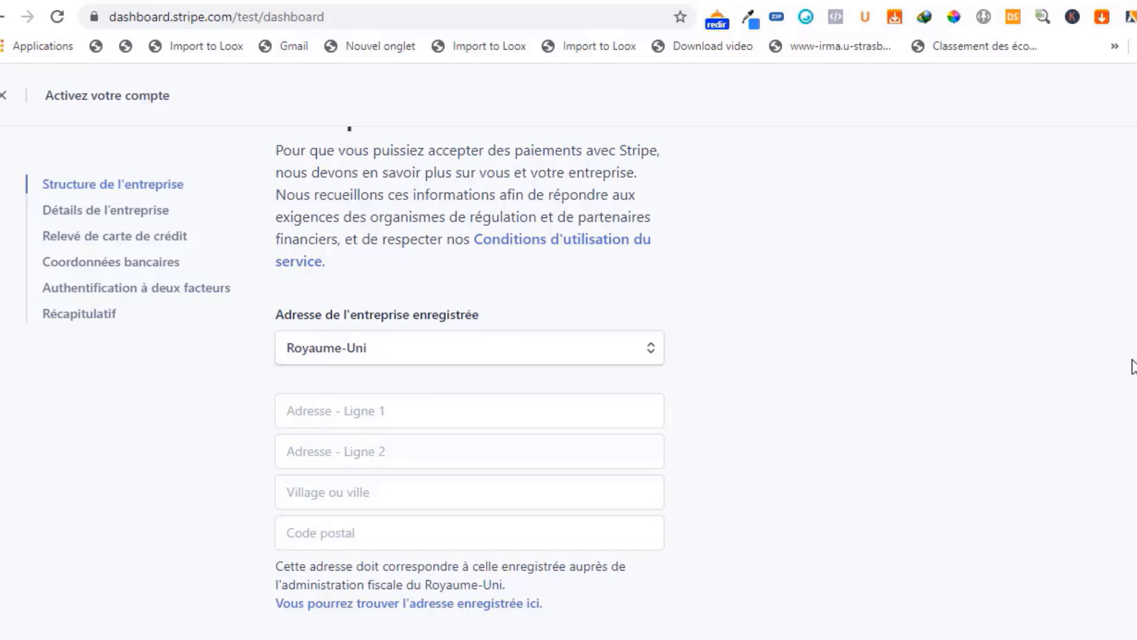
pyautogui.scroll(-2, 1109, 355)
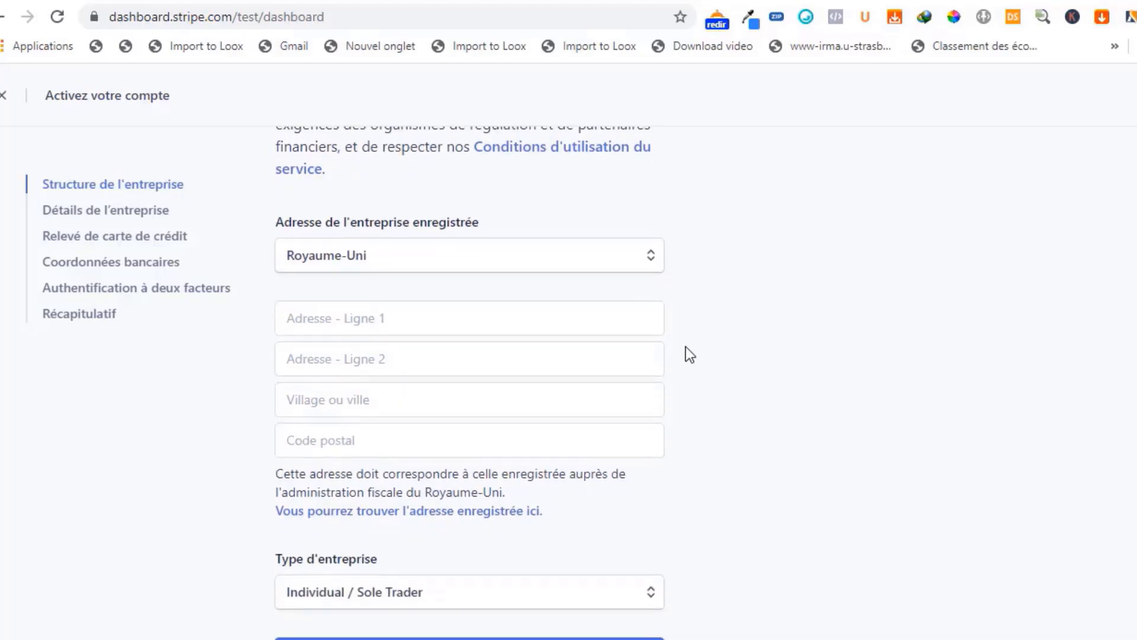
# - Go through the empty registered address fields one by one and view the available business types
pyautogui.click(408, 315)
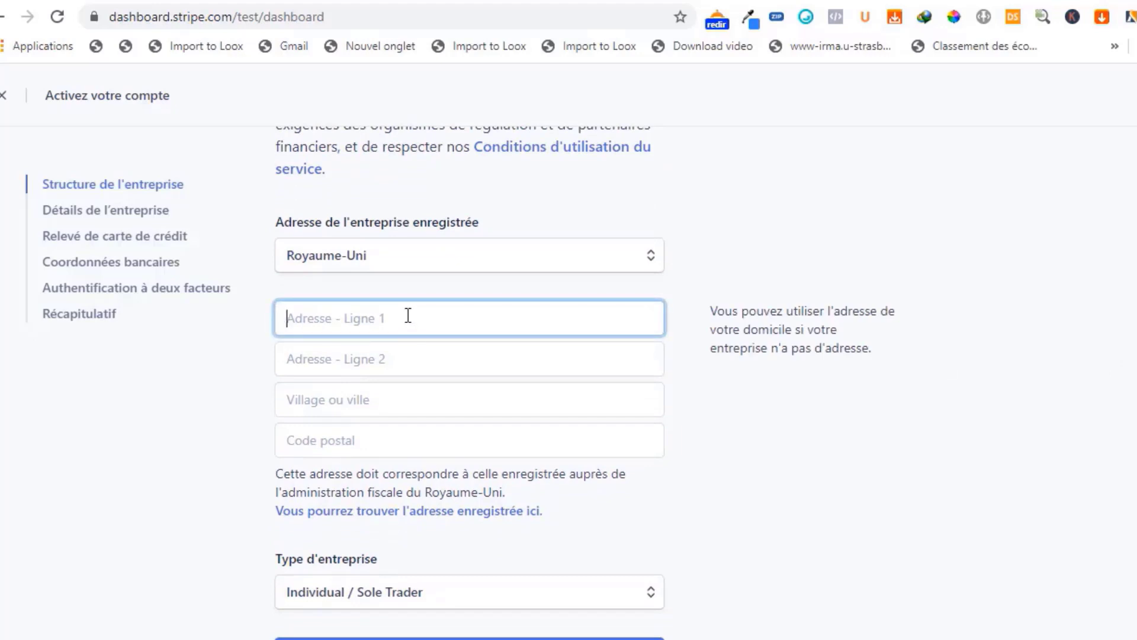
pyautogui.click(409, 357)
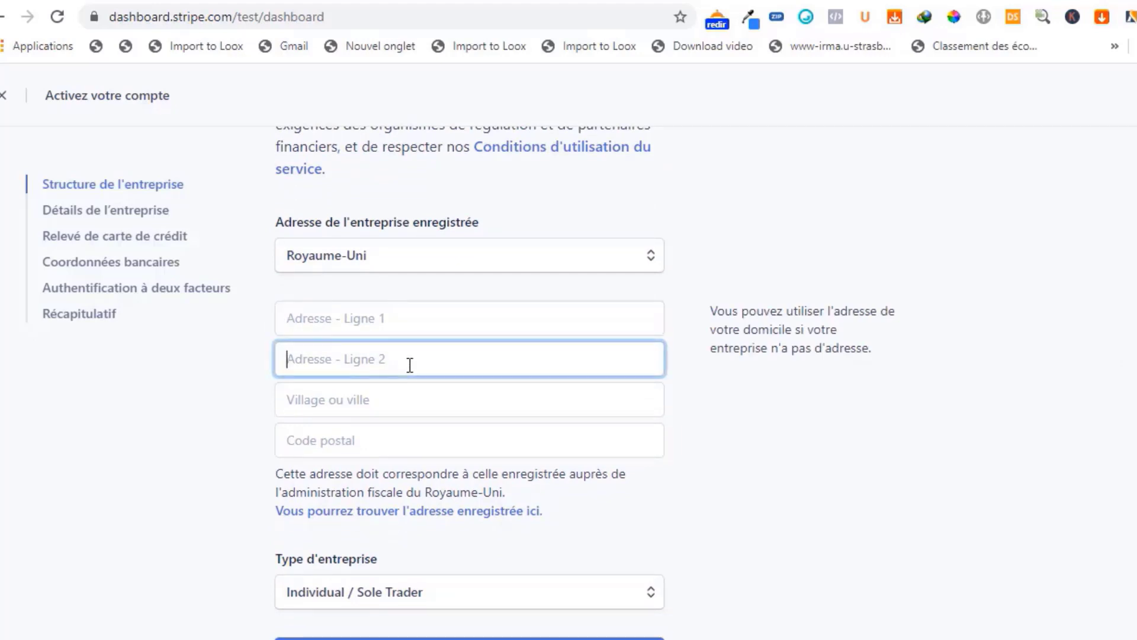
pyautogui.scroll(-2, 409, 347)
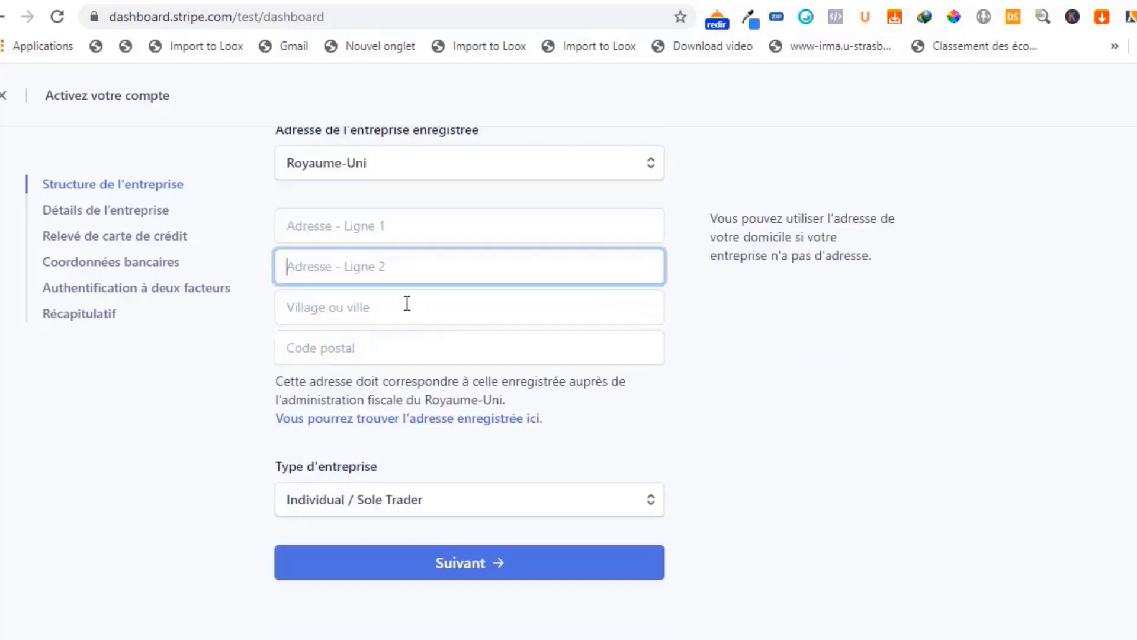
pyautogui.click(409, 308)
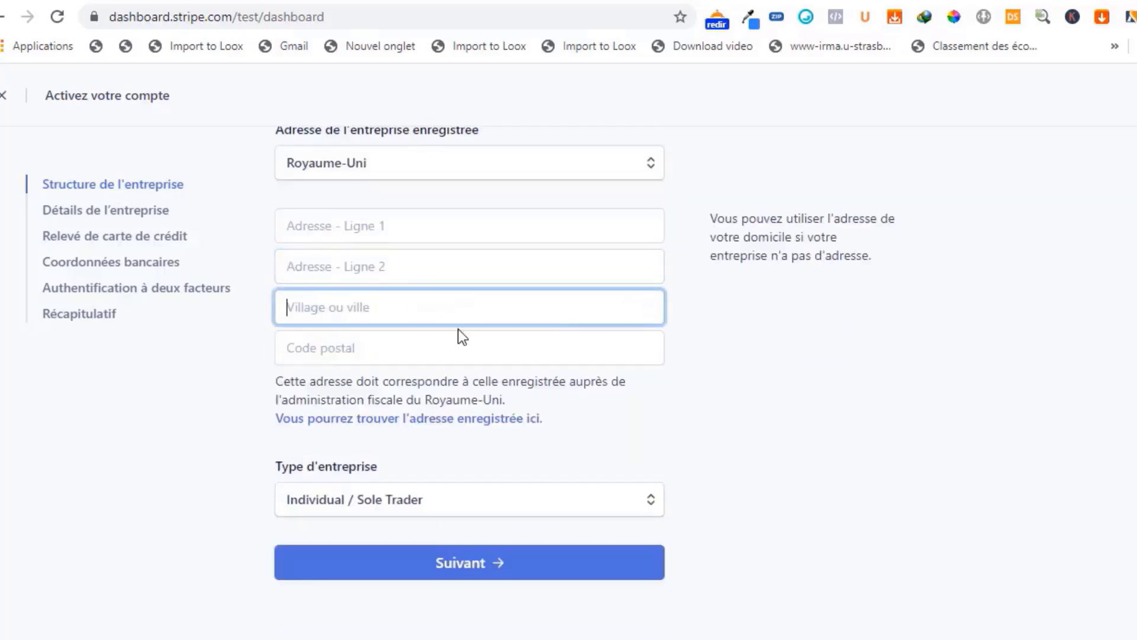
pyautogui.click(424, 347)
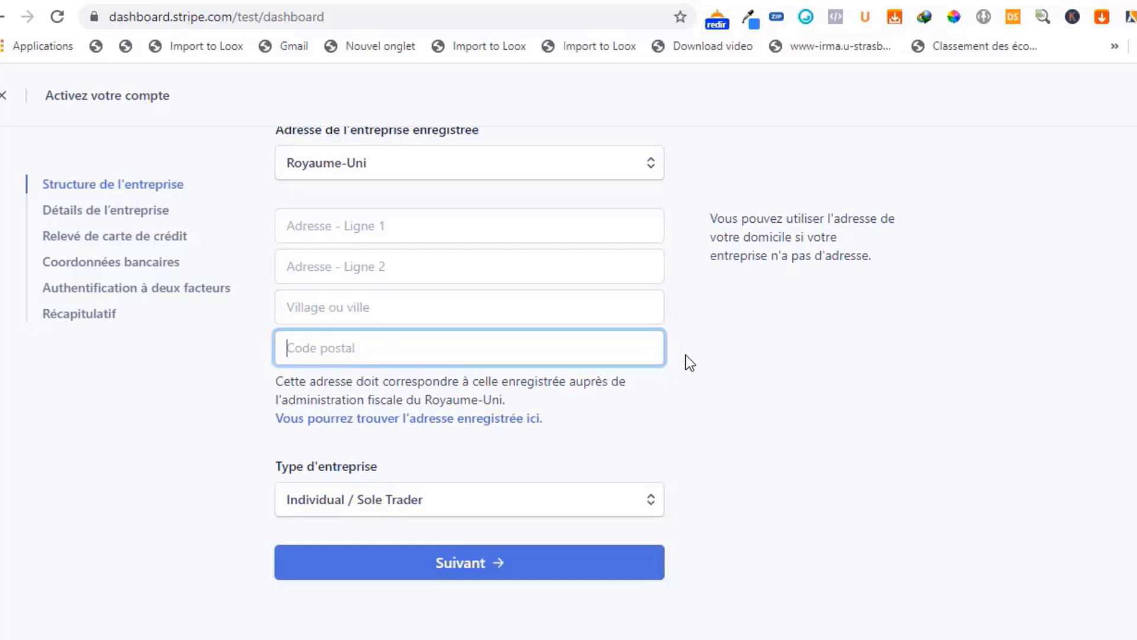
pyautogui.click(651, 502)
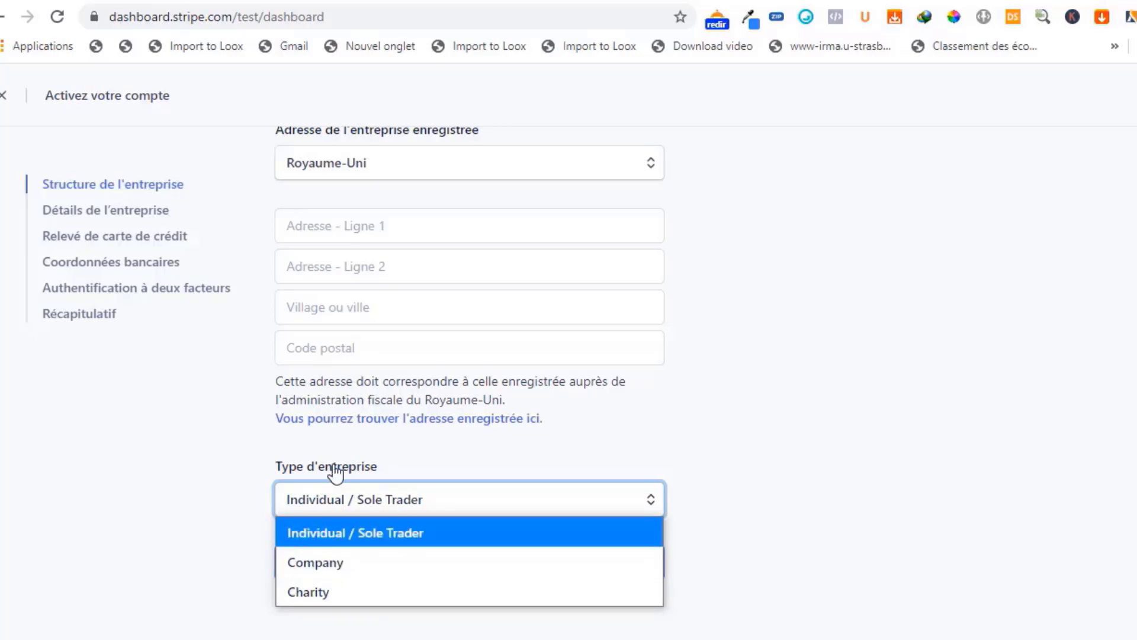
pyautogui.click(779, 453)
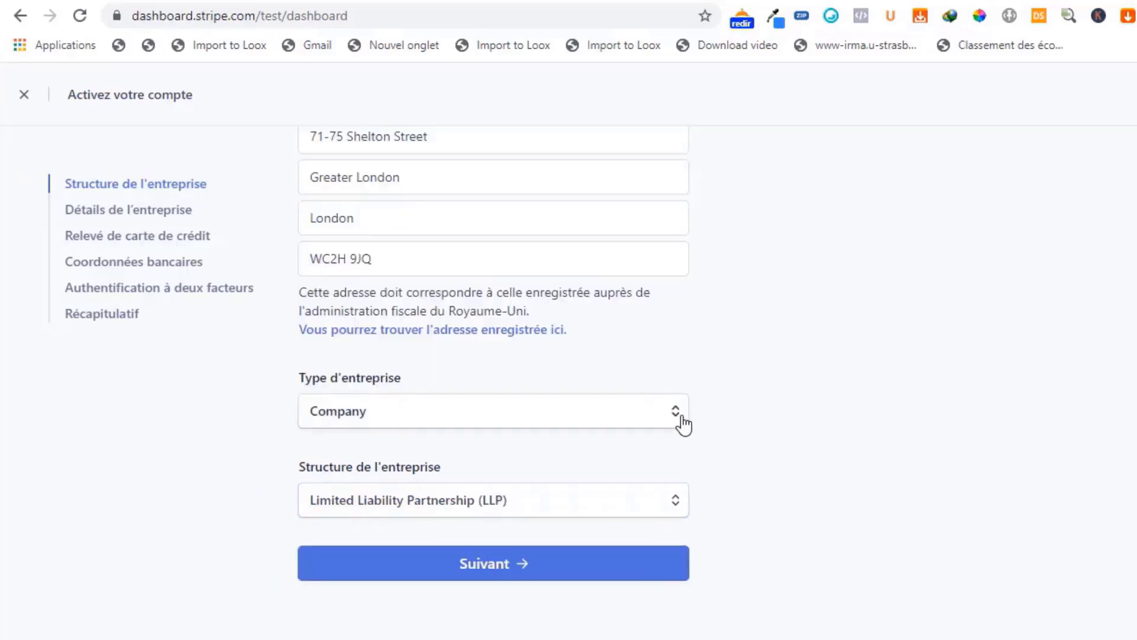
# - Keep Company as the business type, set the company structure to Private Company and continue to the company details
pyautogui.click(681, 418)
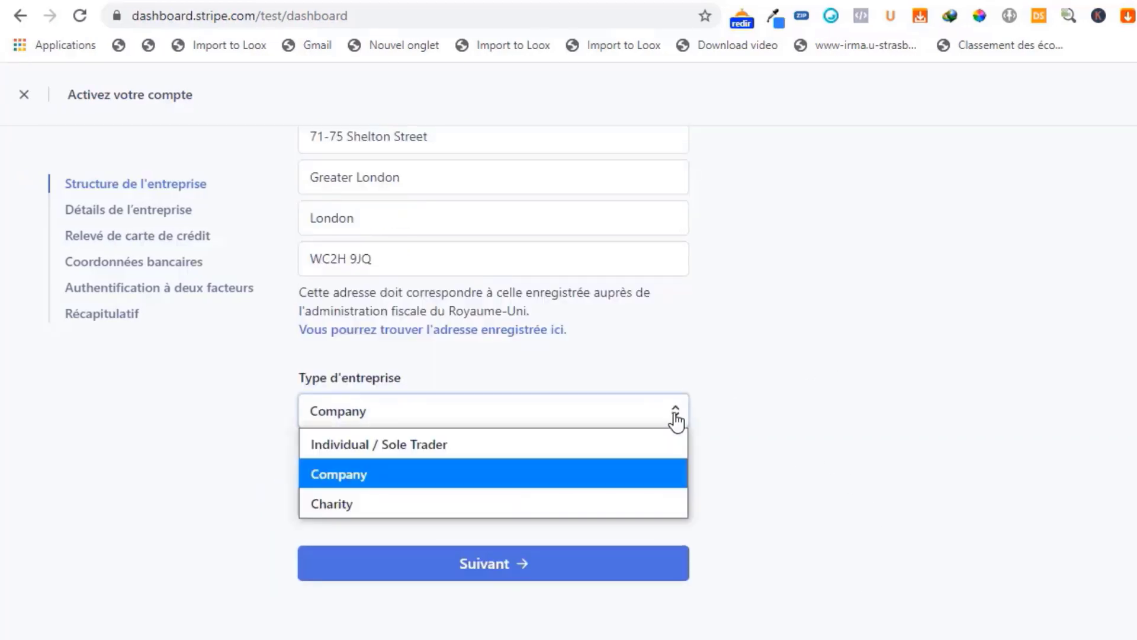
pyautogui.click(543, 467)
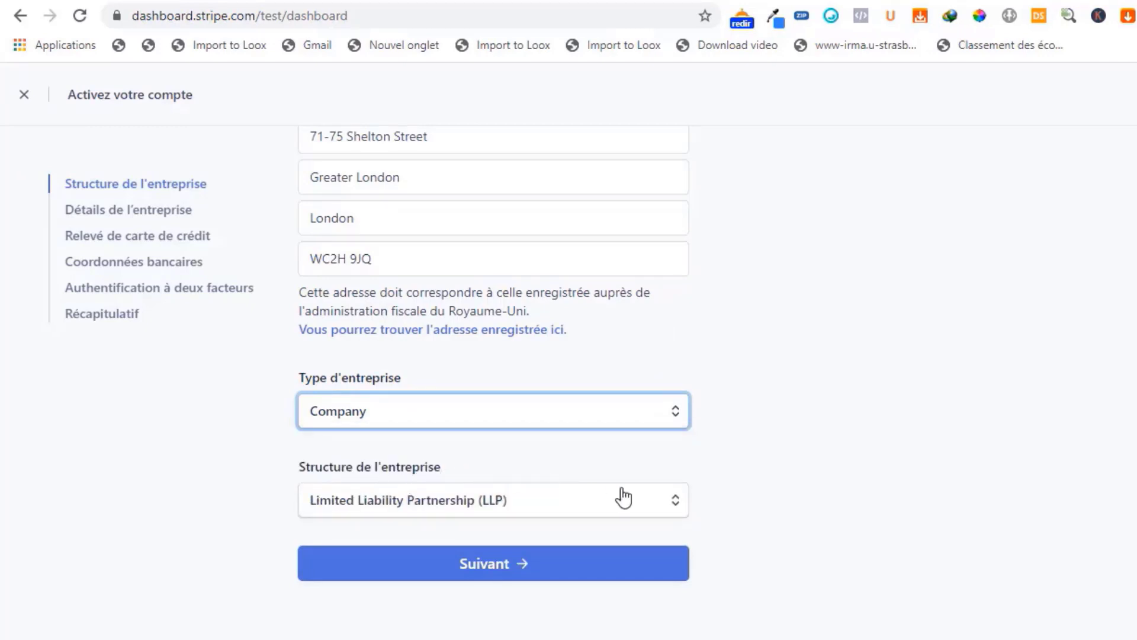
pyautogui.click(675, 507)
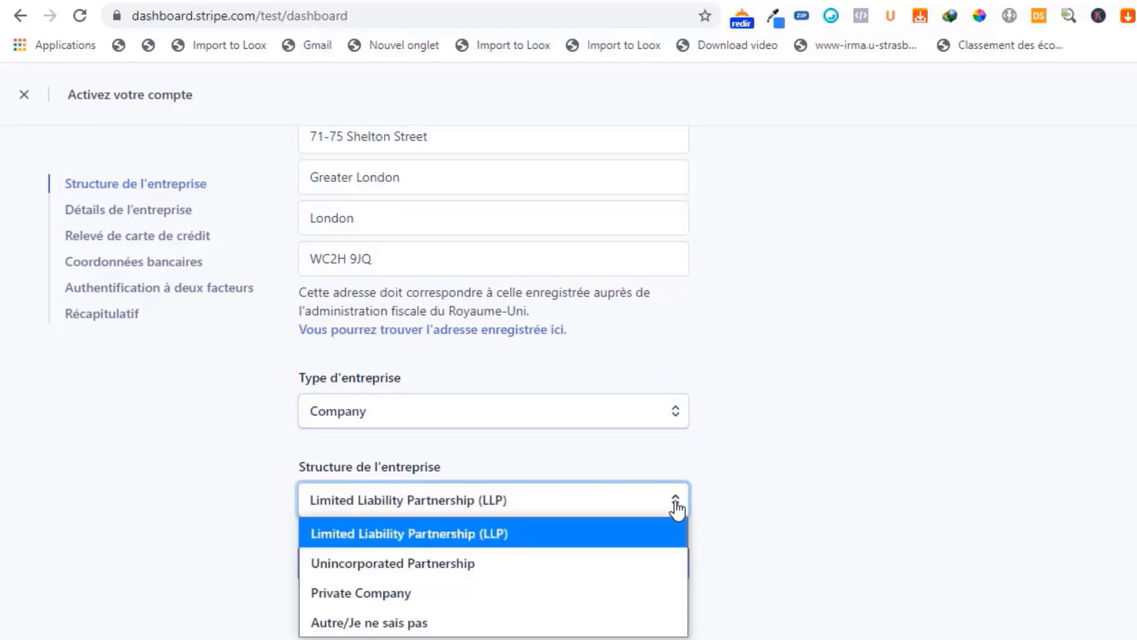
pyautogui.click(593, 593)
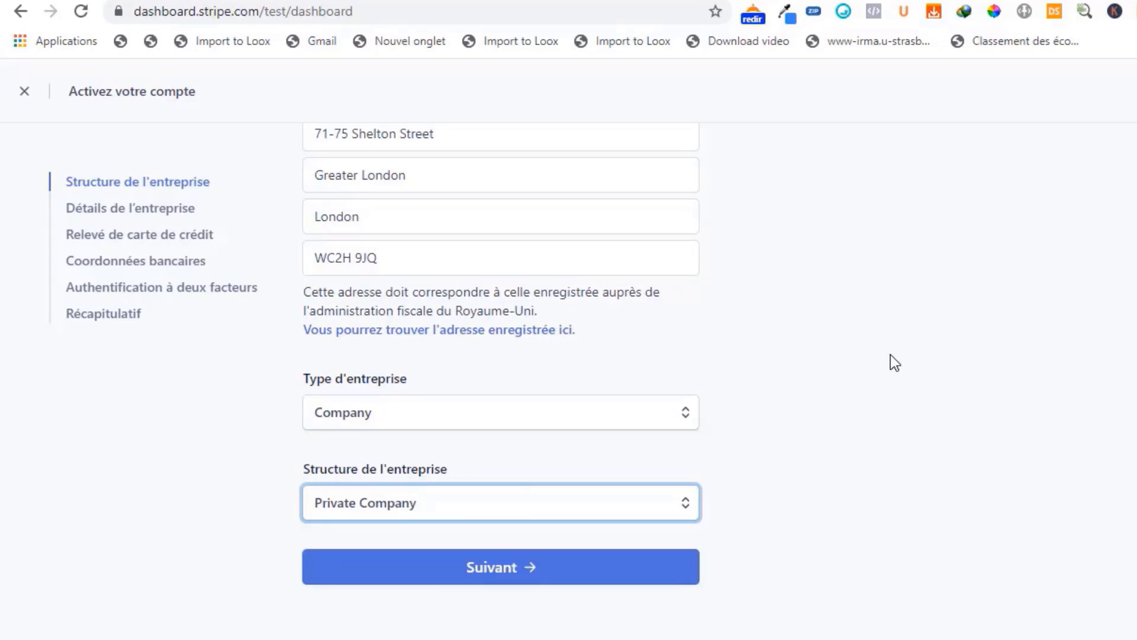
pyautogui.click(490, 575)
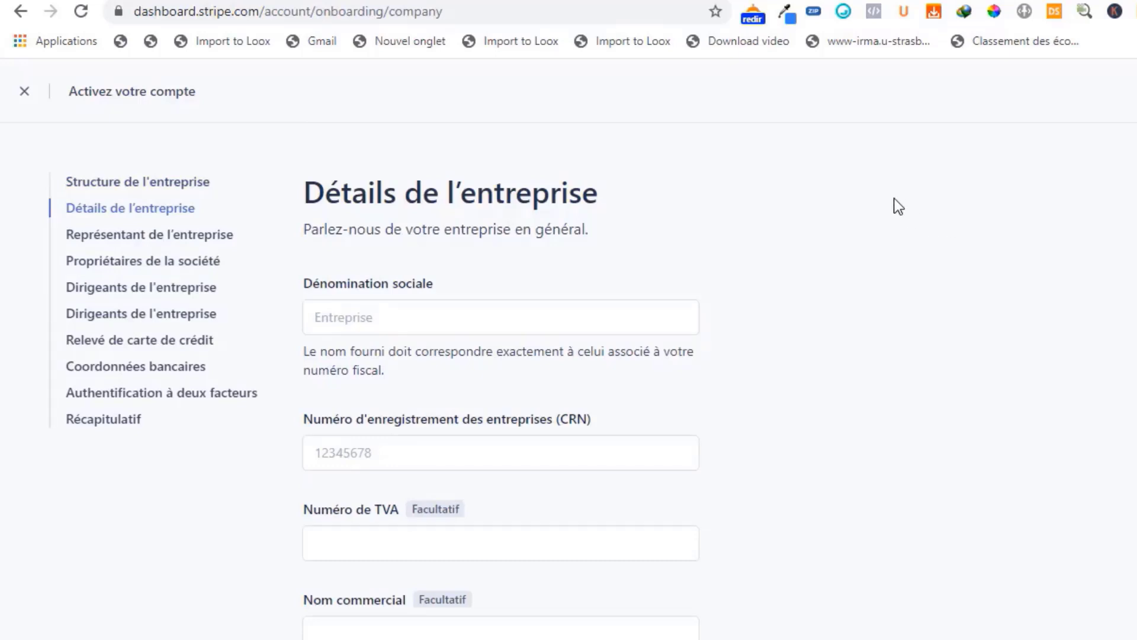
# - Examine the company details form's fields for legal name, registration number (CRN), VAT number and trading name
pyautogui.scroll(-2, 893, 207)
pyautogui.scroll(2, 850, 211)
pyautogui.scroll(-2, 949, 243)
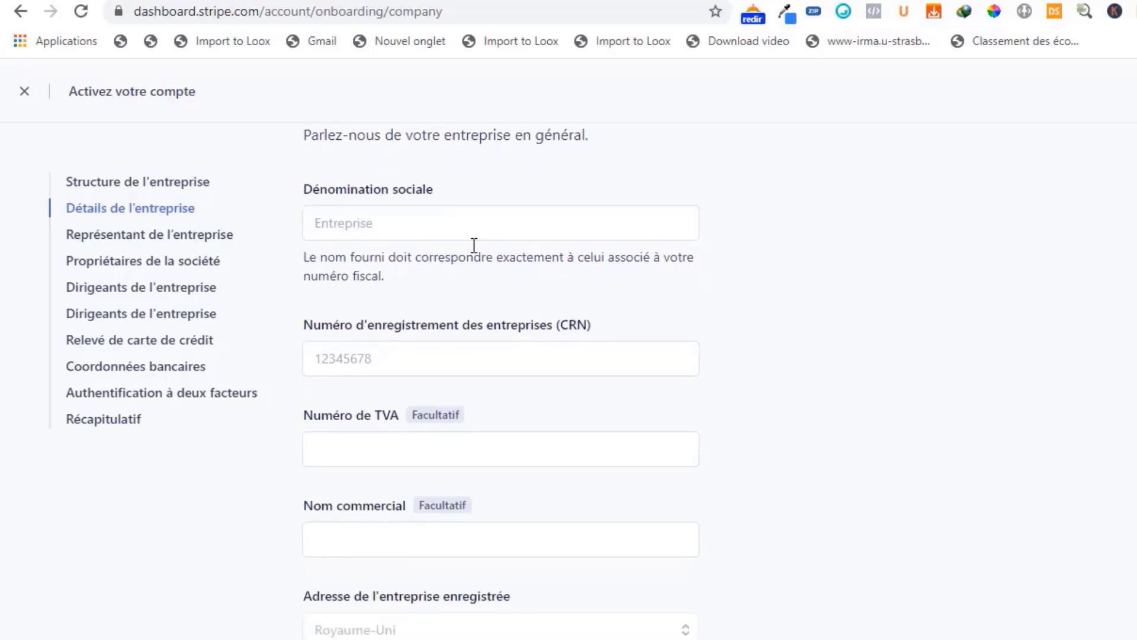
pyautogui.click(383, 221)
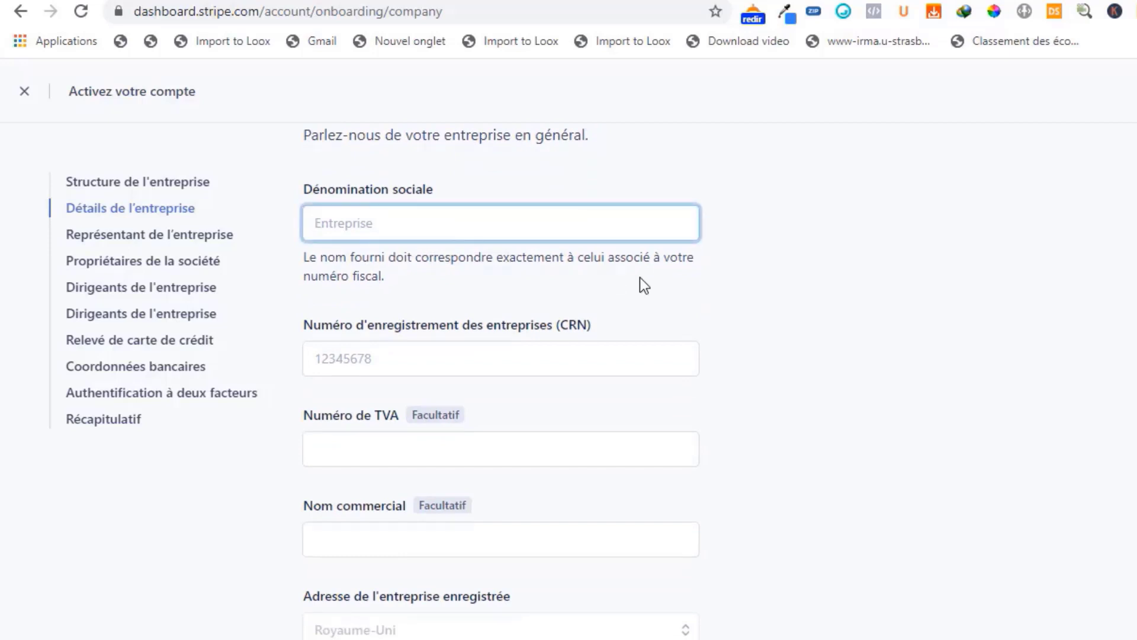
pyautogui.scroll(-2, 640, 281)
pyautogui.click(399, 268)
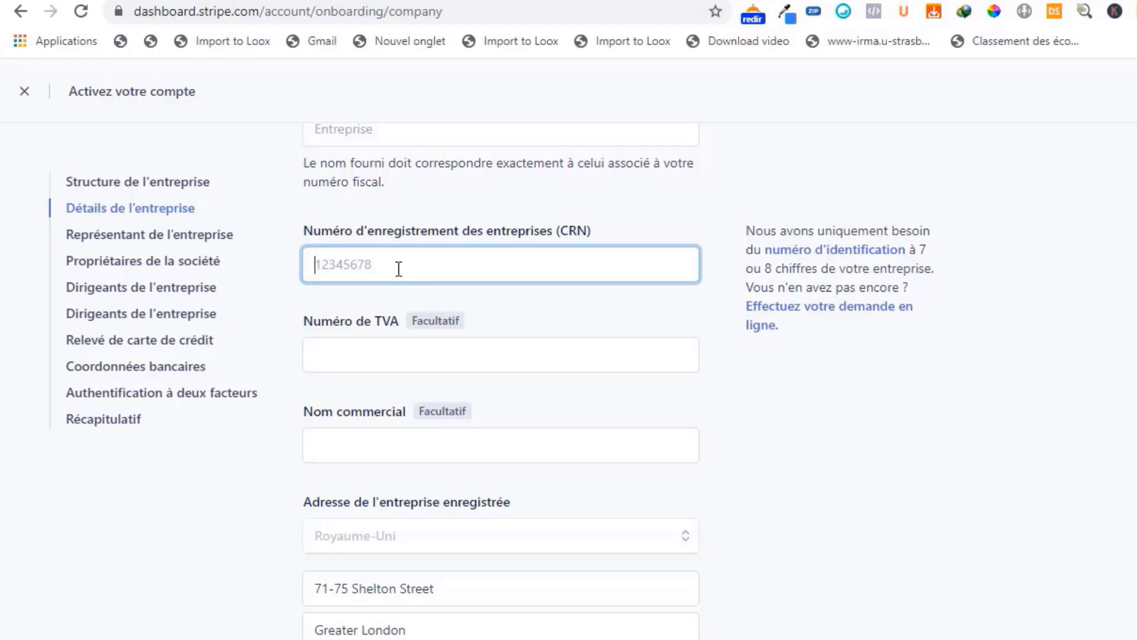
pyautogui.click(348, 357)
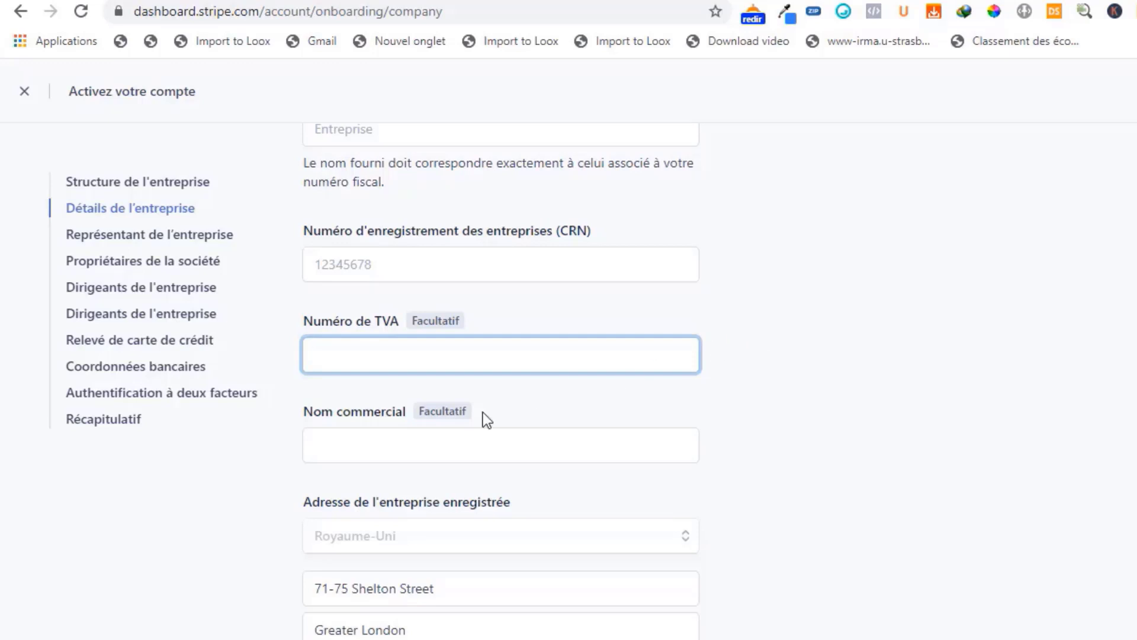
pyautogui.scroll(-2, 468, 409)
pyautogui.click(479, 344)
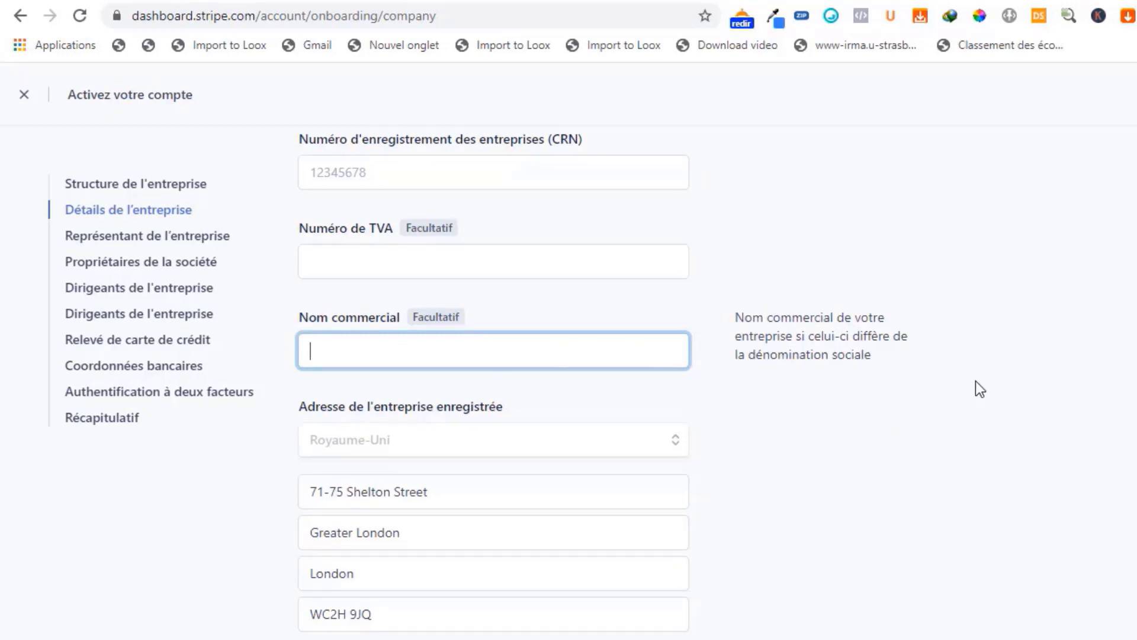
# - Review the registered address, company phone number, business sector, website and product description fields of the company details form
pyautogui.scroll(-2, 966, 386)
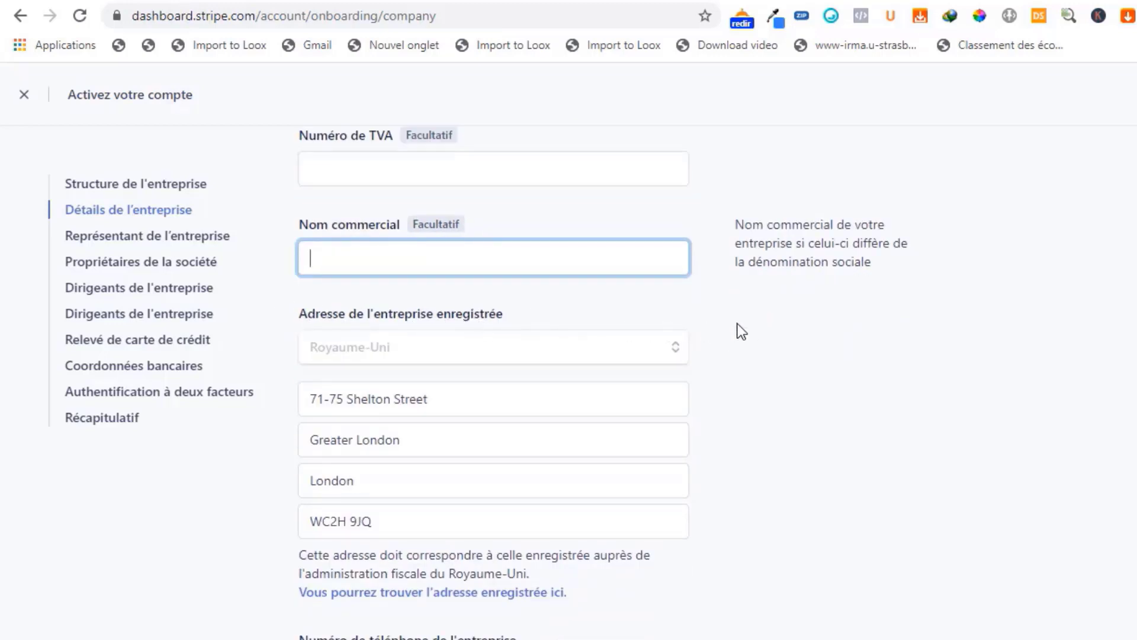
pyautogui.click(674, 347)
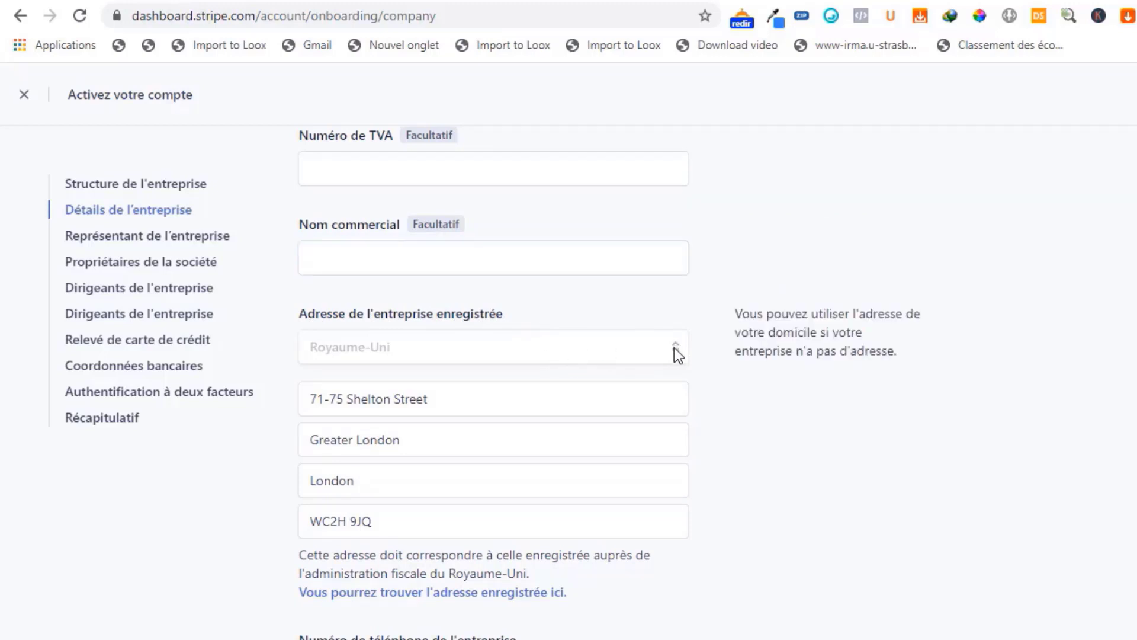
pyautogui.scroll(-2, 674, 347)
pyautogui.click(474, 305)
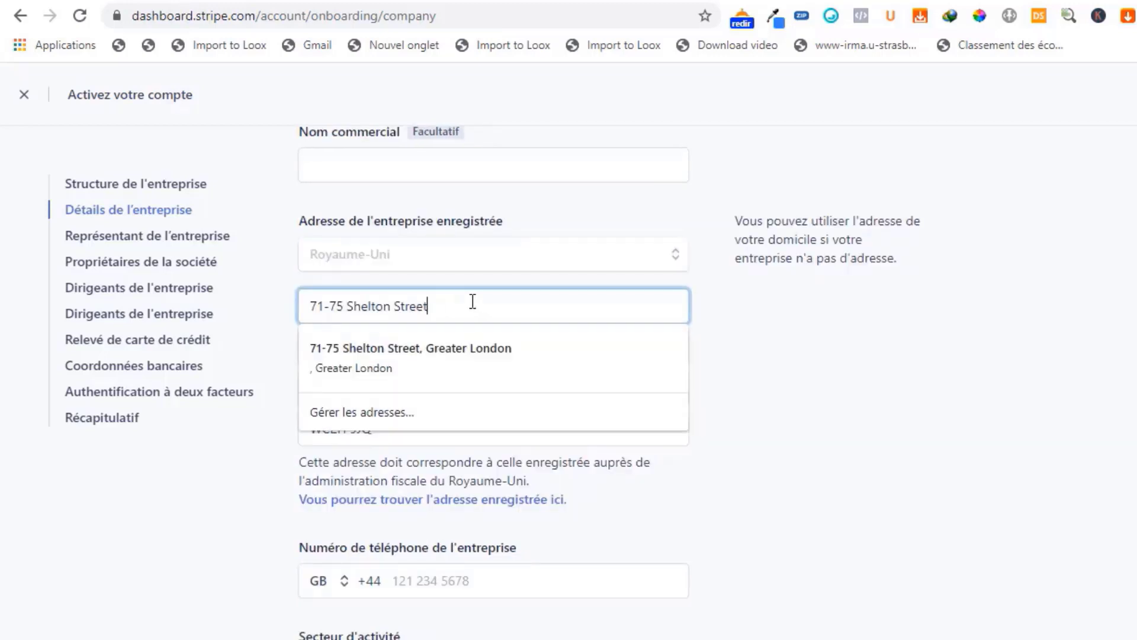
pyautogui.click(875, 328)
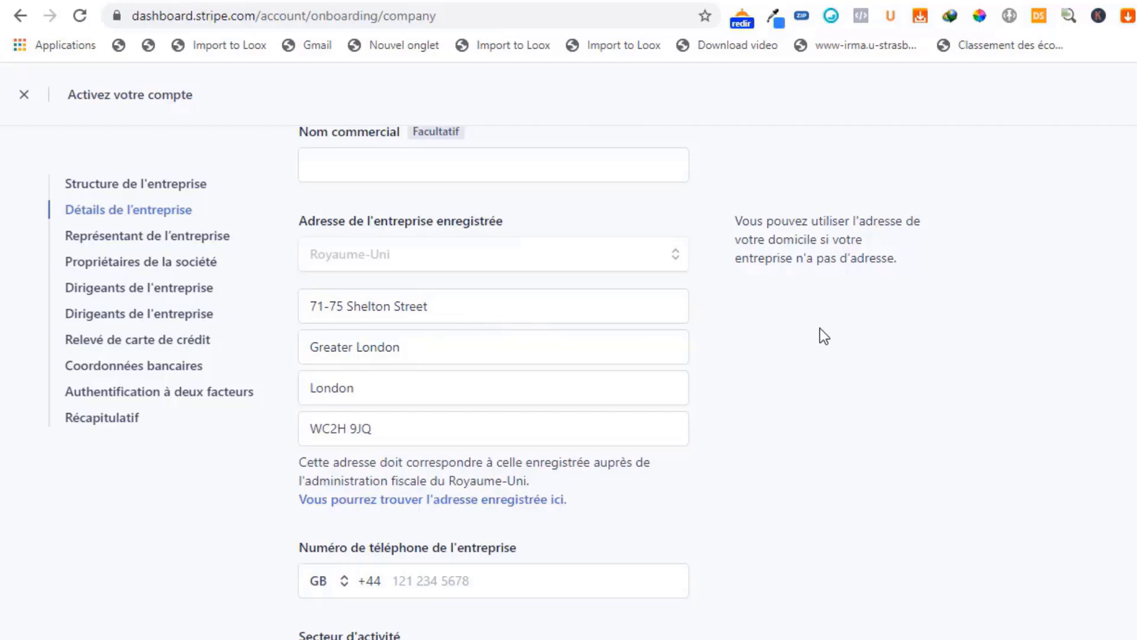
pyautogui.scroll(-5, 820, 331)
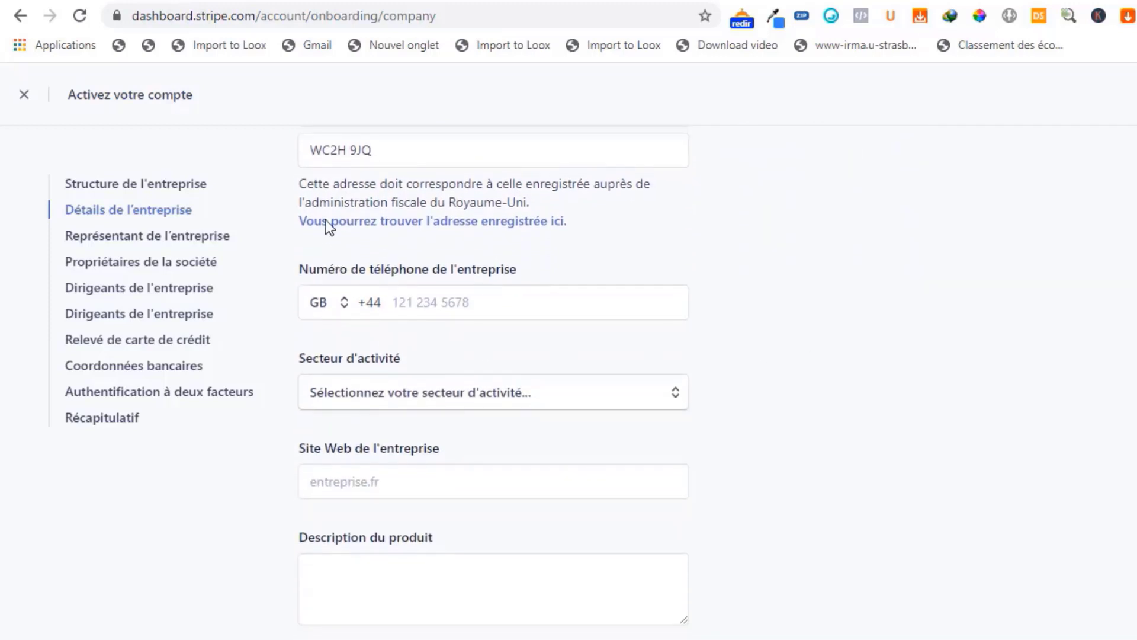
pyautogui.click(424, 295)
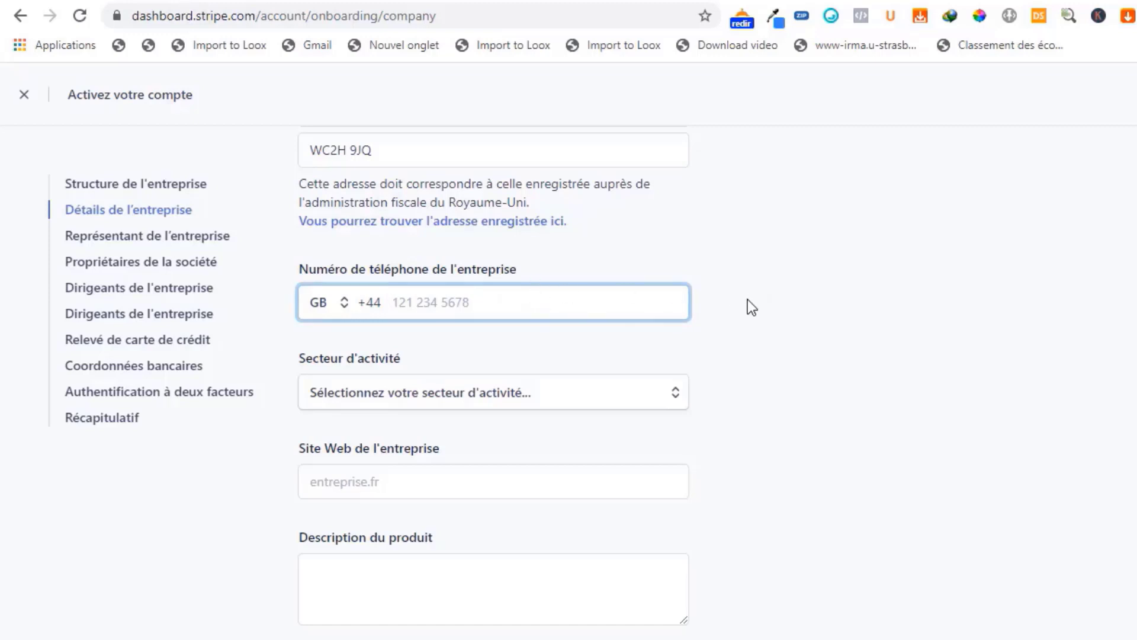
pyautogui.scroll(-2, 751, 307)
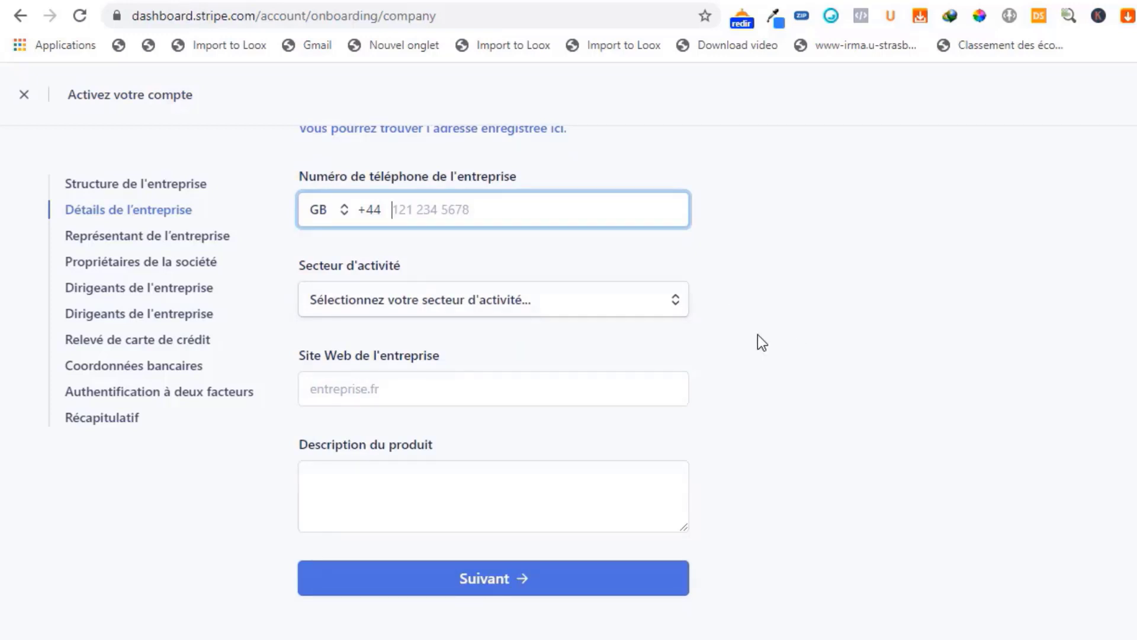
pyautogui.click(371, 388)
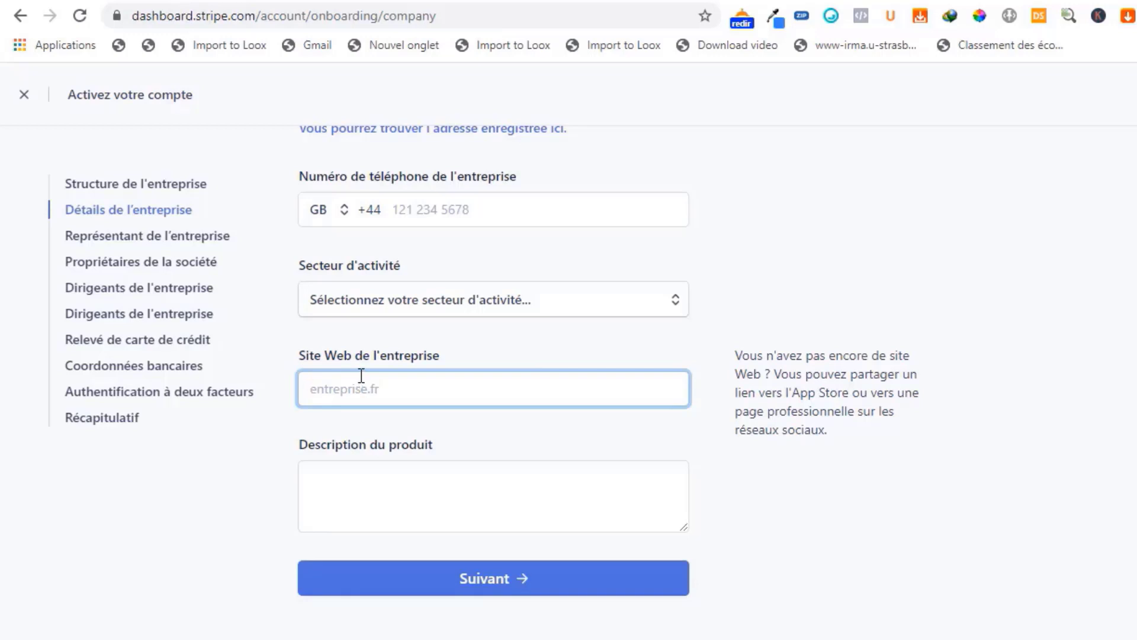
pyautogui.scroll(-1, 493, 420)
pyautogui.click(367, 463)
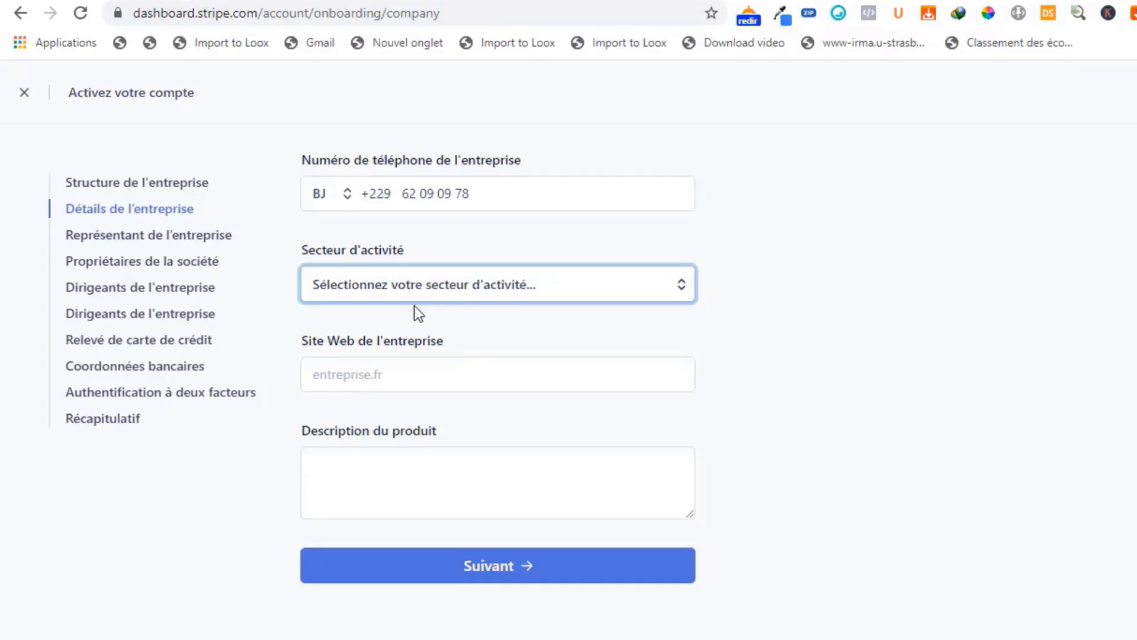
# - Set the business sector to Génération de prospects from the Services professionnels category
pyautogui.click(680, 292)
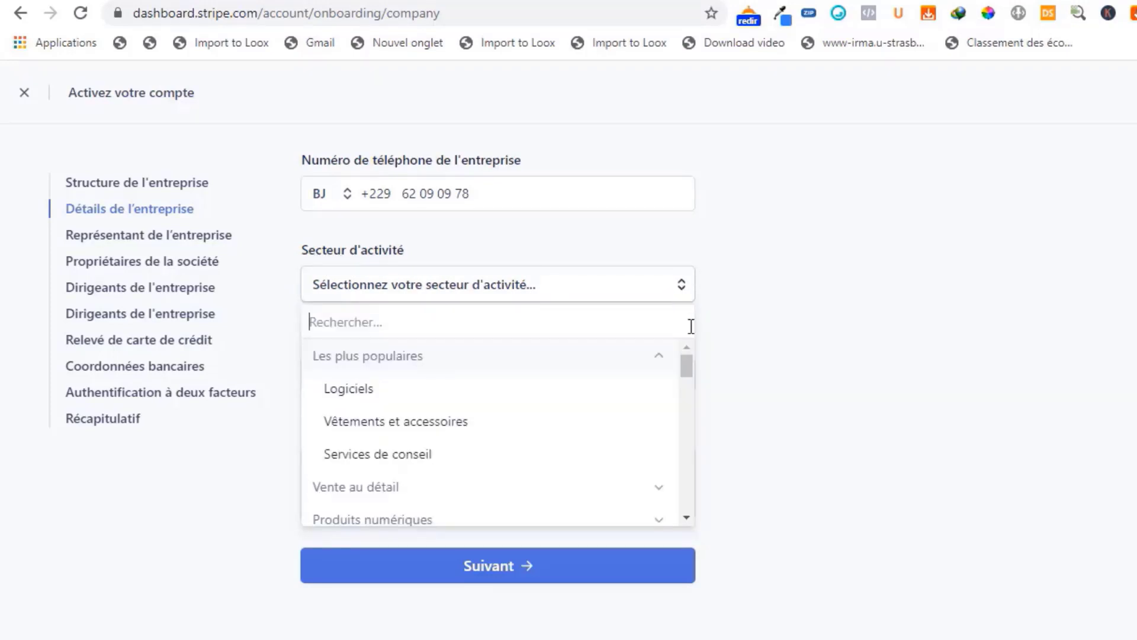
pyautogui.moveTo(687, 366); pyautogui.dragTo(681, 392)
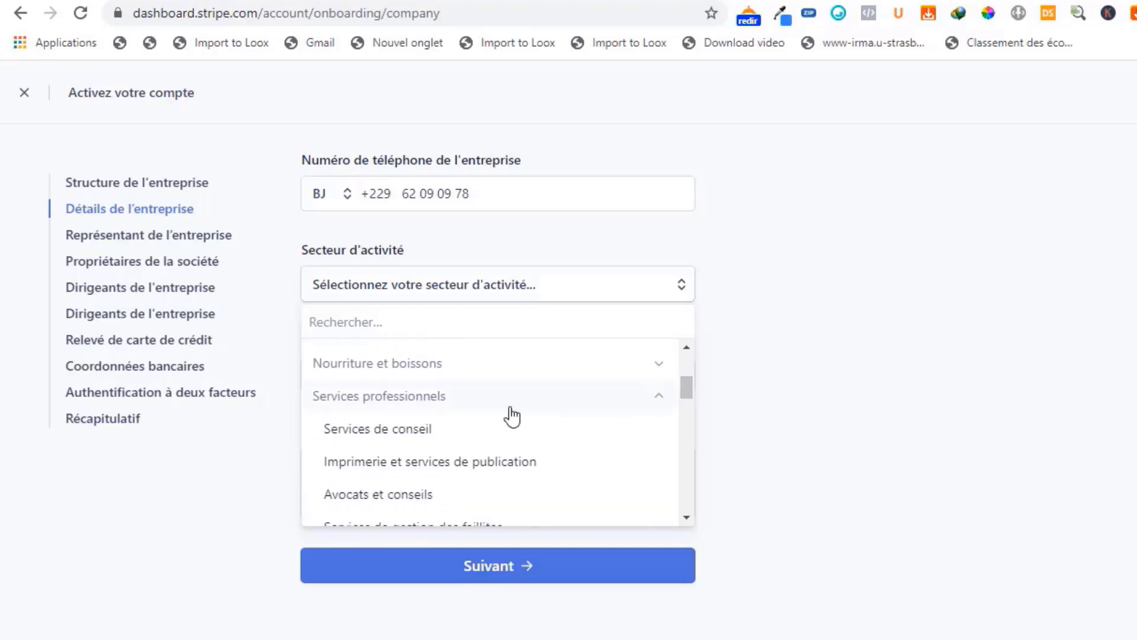
pyautogui.click(658, 399)
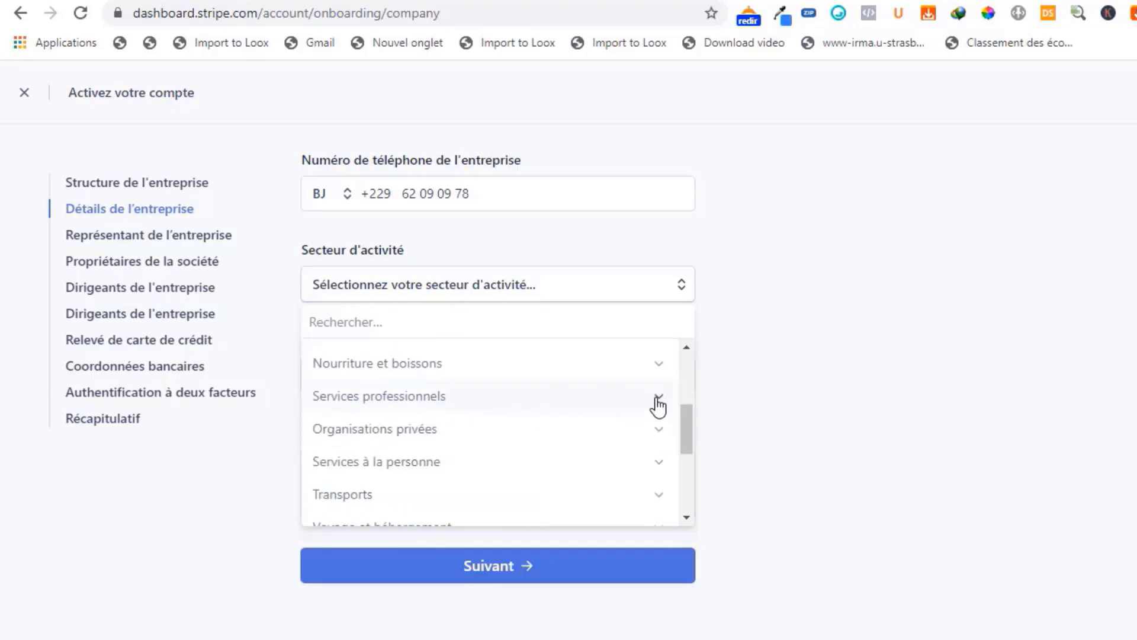
pyautogui.moveTo(685, 414); pyautogui.dragTo(665, 427)
pyautogui.click(656, 380)
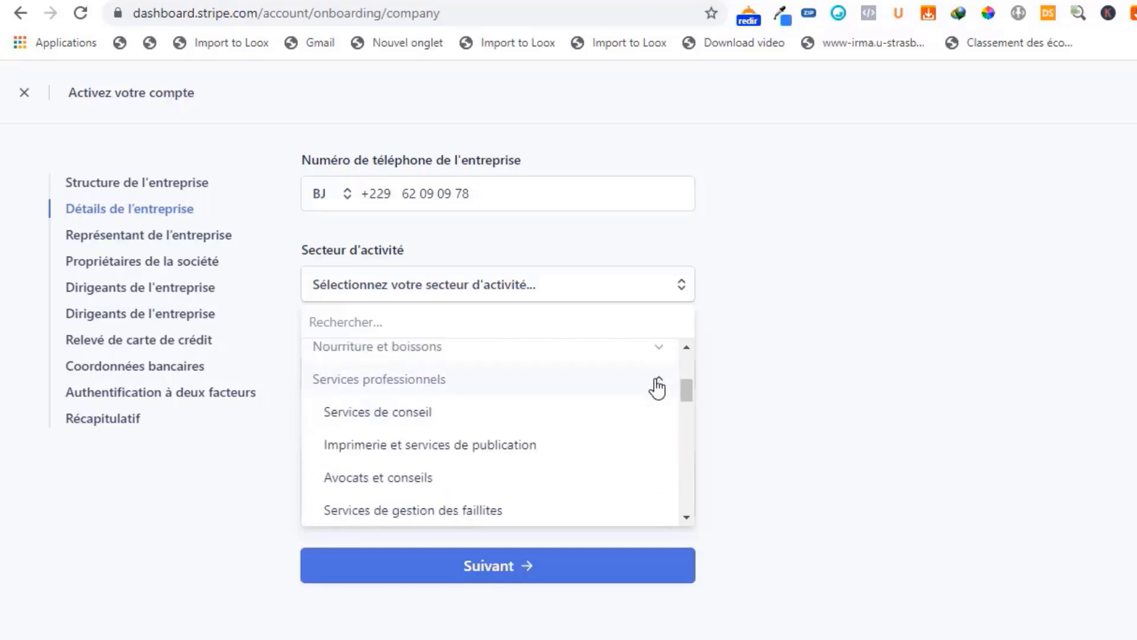
pyautogui.moveTo(686, 390); pyautogui.dragTo(680, 437)
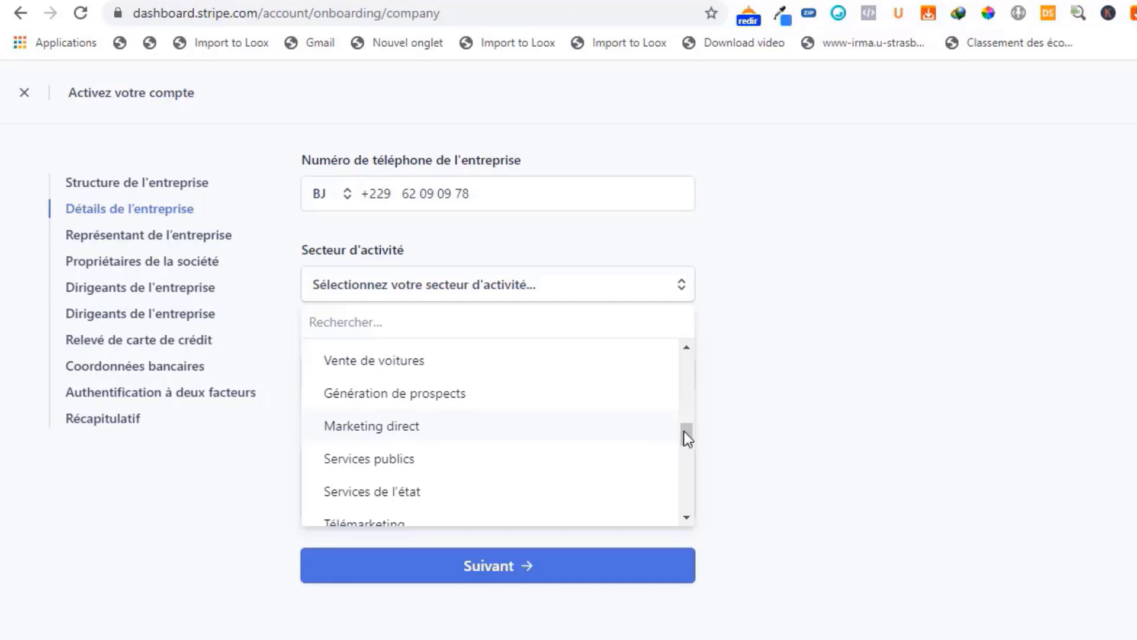
pyautogui.moveTo(687, 439); pyautogui.dragTo(688, 469)
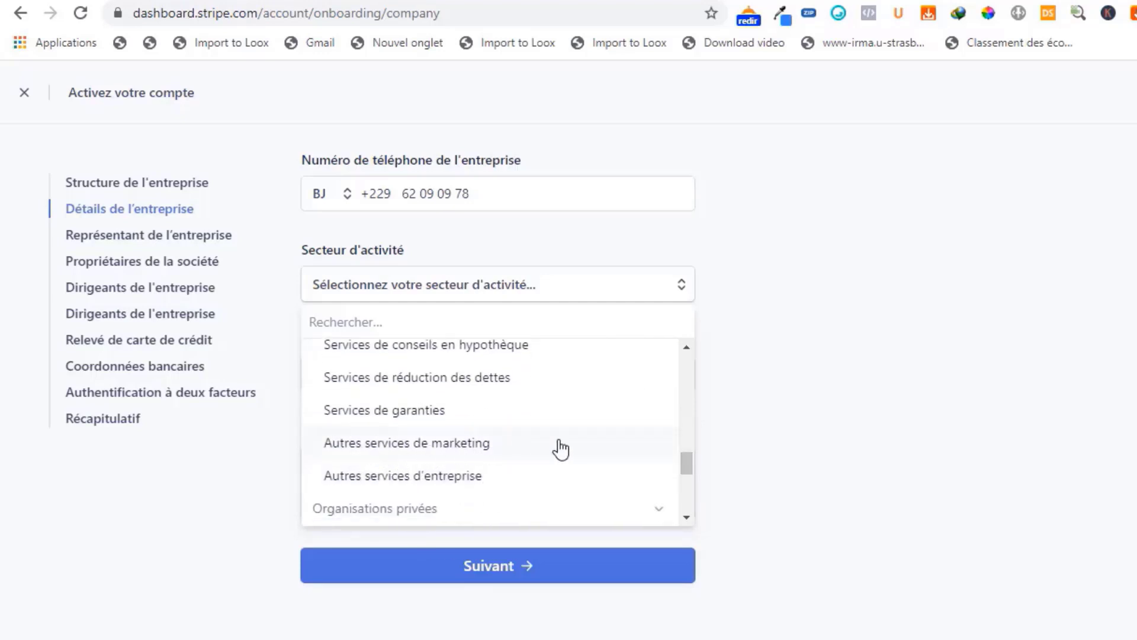
pyautogui.moveTo(685, 467); pyautogui.dragTo(684, 436)
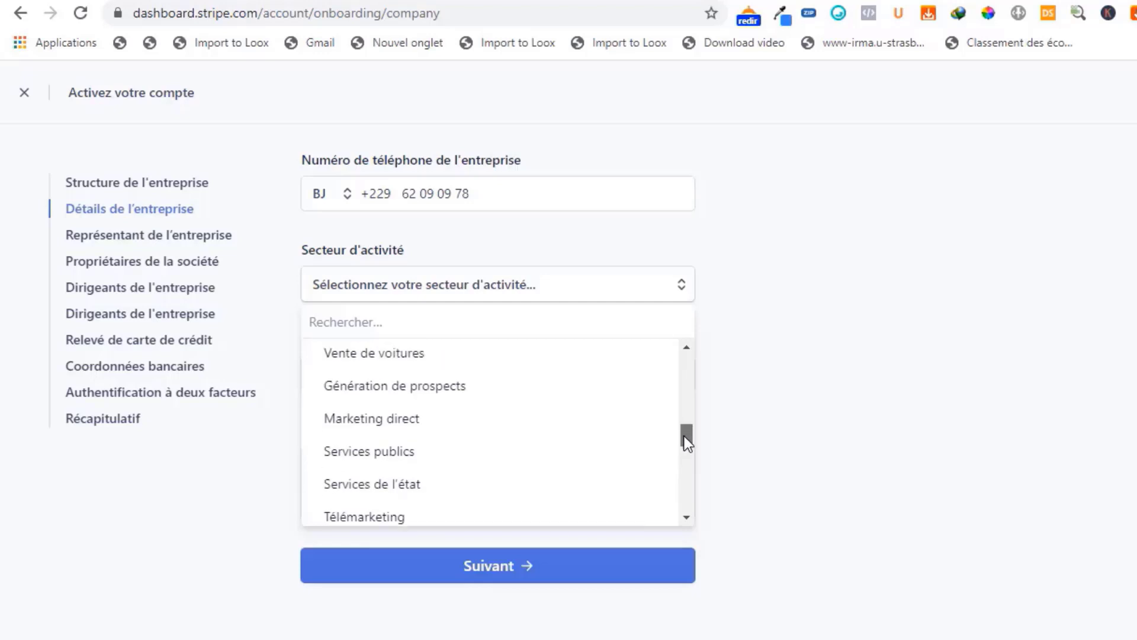
pyautogui.click(437, 386)
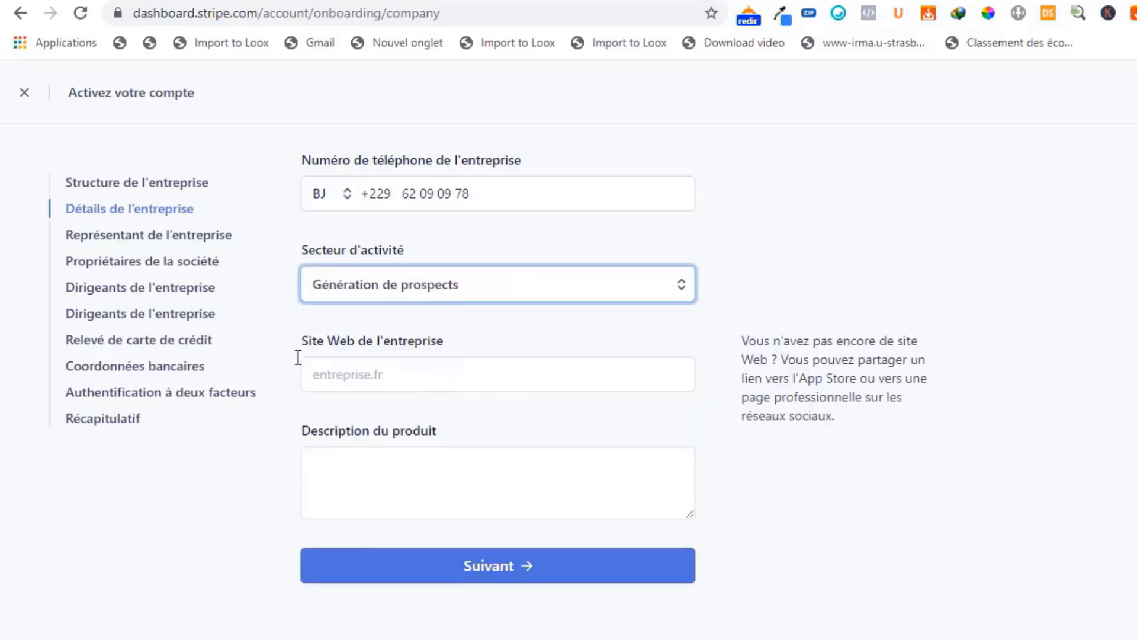
# - Visit the company website and product description fields, and switch to Word to read through the sample company description
pyautogui.click(351, 380)
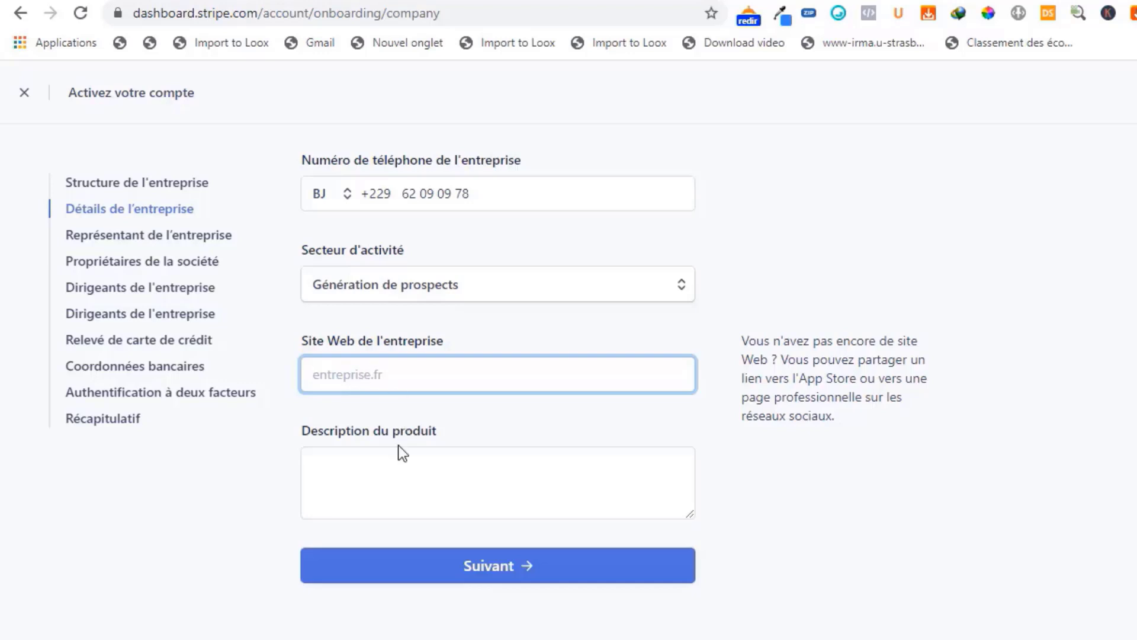
pyautogui.click(387, 463)
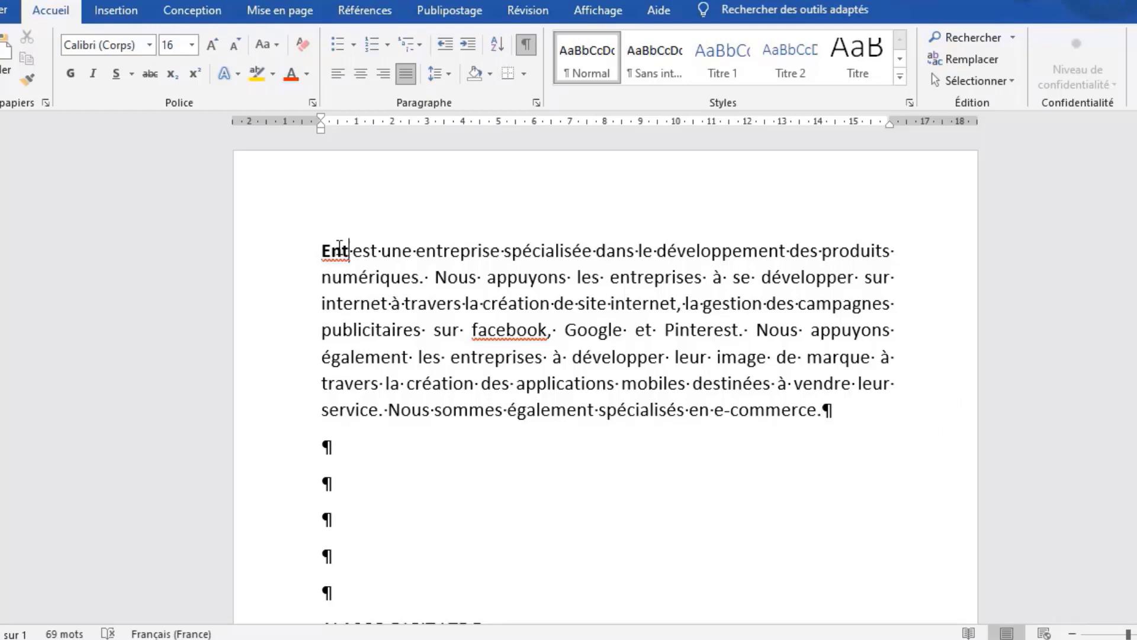
pyautogui.moveTo(349, 251); pyautogui.dragTo(317, 251)
pyautogui.press('Left')
pyautogui.moveTo(563, 304); pyautogui.dragTo(740, 301)
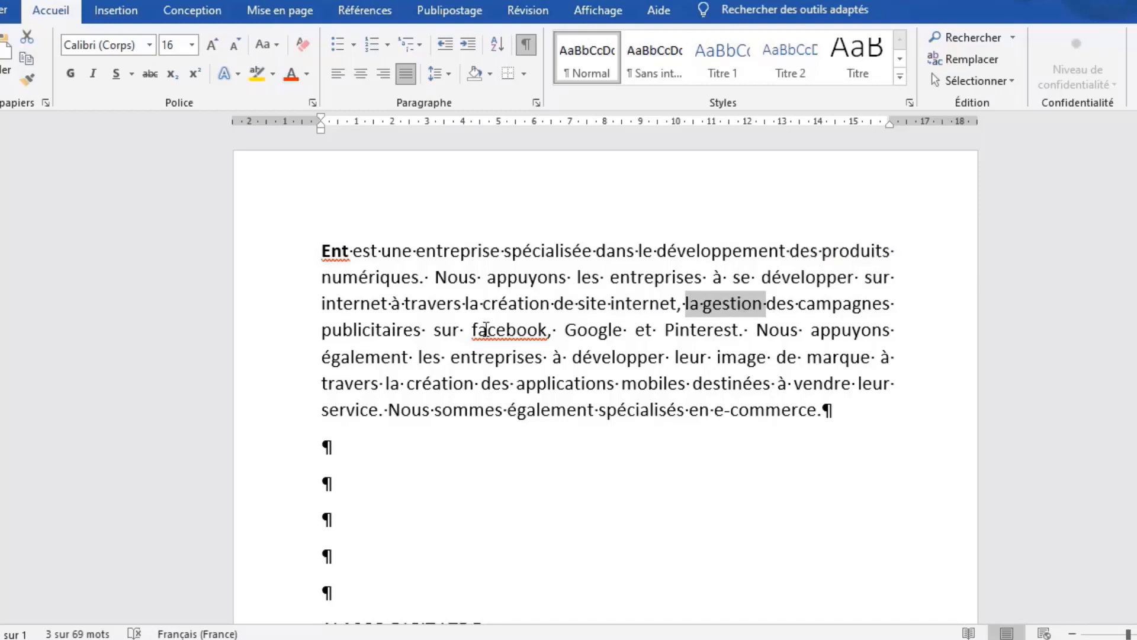
pyautogui.click(507, 330)
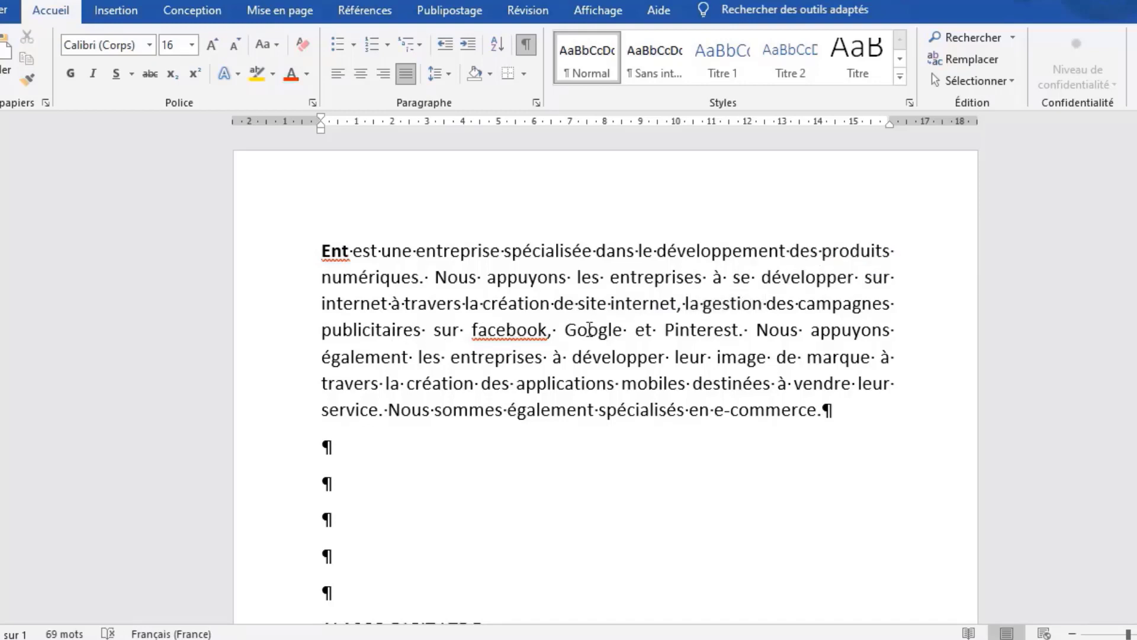
pyautogui.click(714, 338)
pyautogui.click(832, 412)
# - Highlight the sample description up to the word "service" and the start of its closing sentence on e-commerce
pyautogui.moveTo(321, 250); pyautogui.dragTo(364, 409)
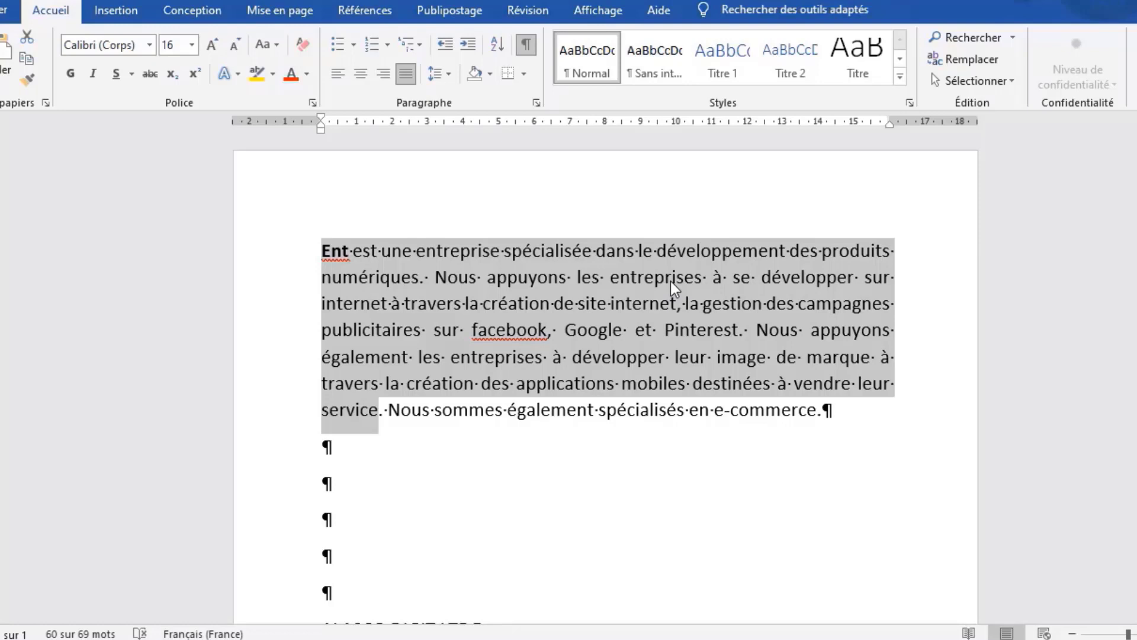
pyautogui.click(391, 413)
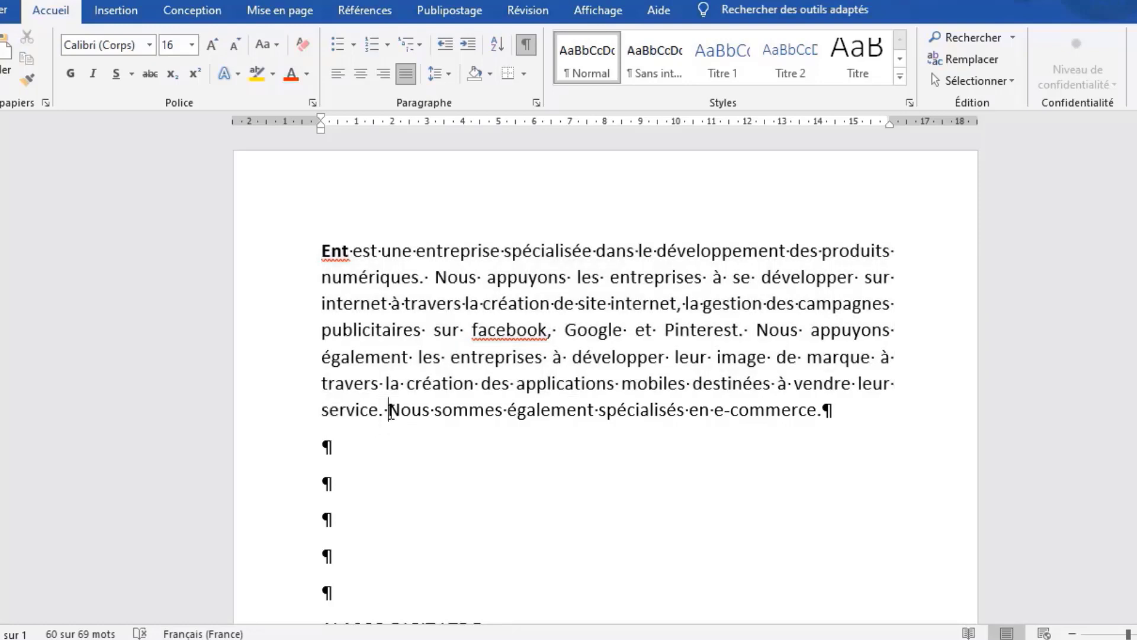
pyautogui.moveTo(394, 409); pyautogui.dragTo(410, 408)
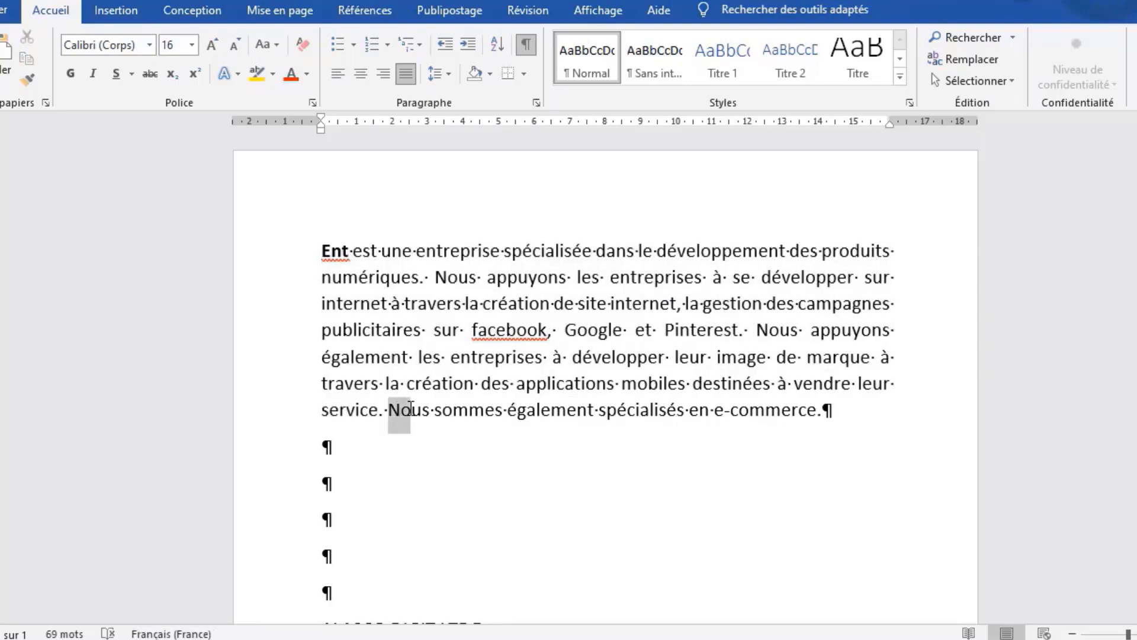
pyautogui.click(401, 412)
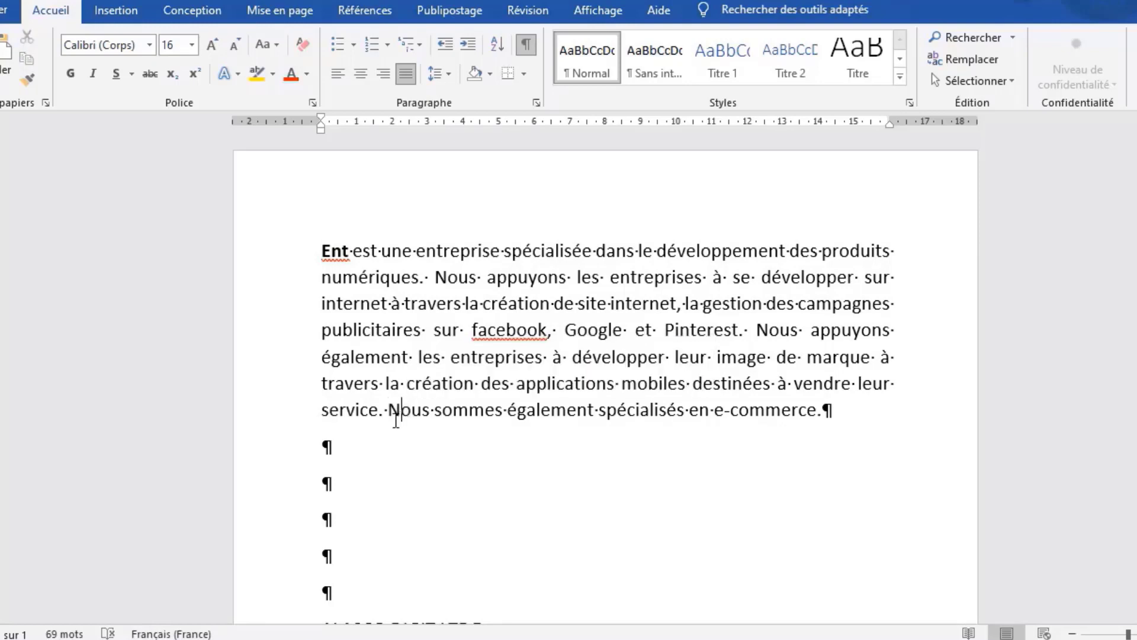
# - Highlight the closing e-commerce sentence of the sample company description, and select the whole description back to its beginning
pyautogui.moveTo(847, 410); pyautogui.dragTo(399, 418)
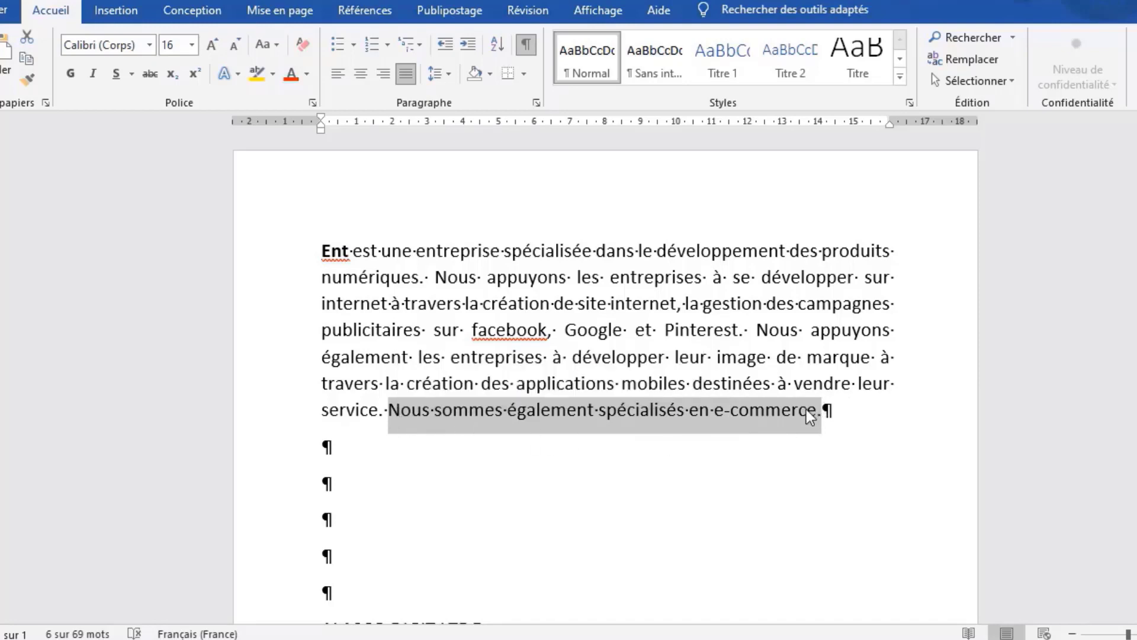
pyautogui.click(826, 409)
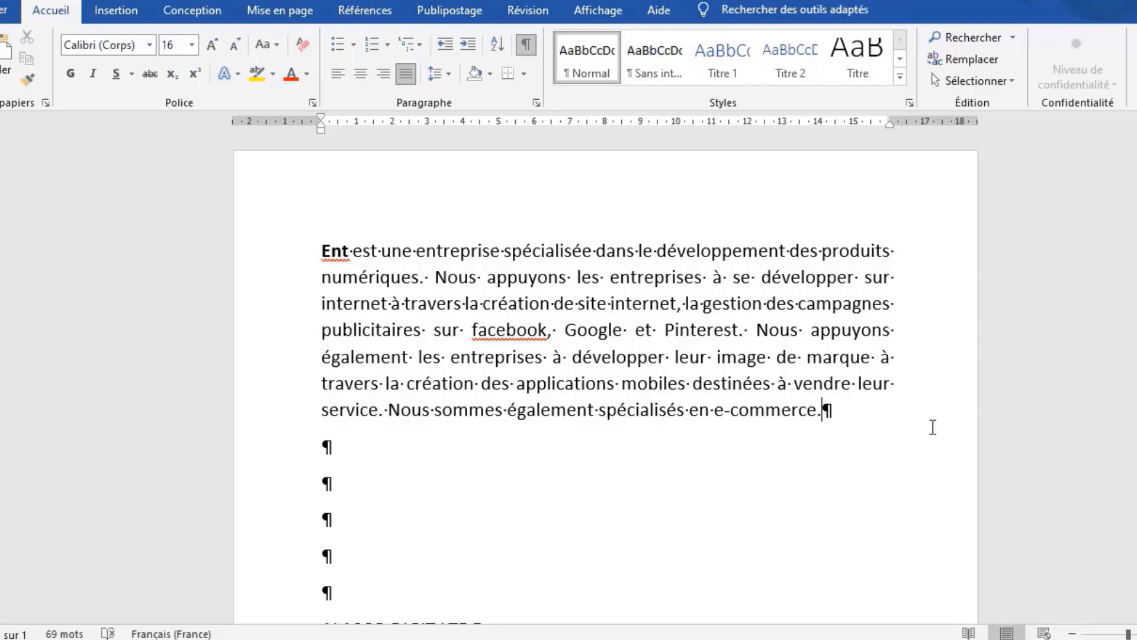
pyautogui.moveTo(823, 413); pyautogui.dragTo(408, 403)
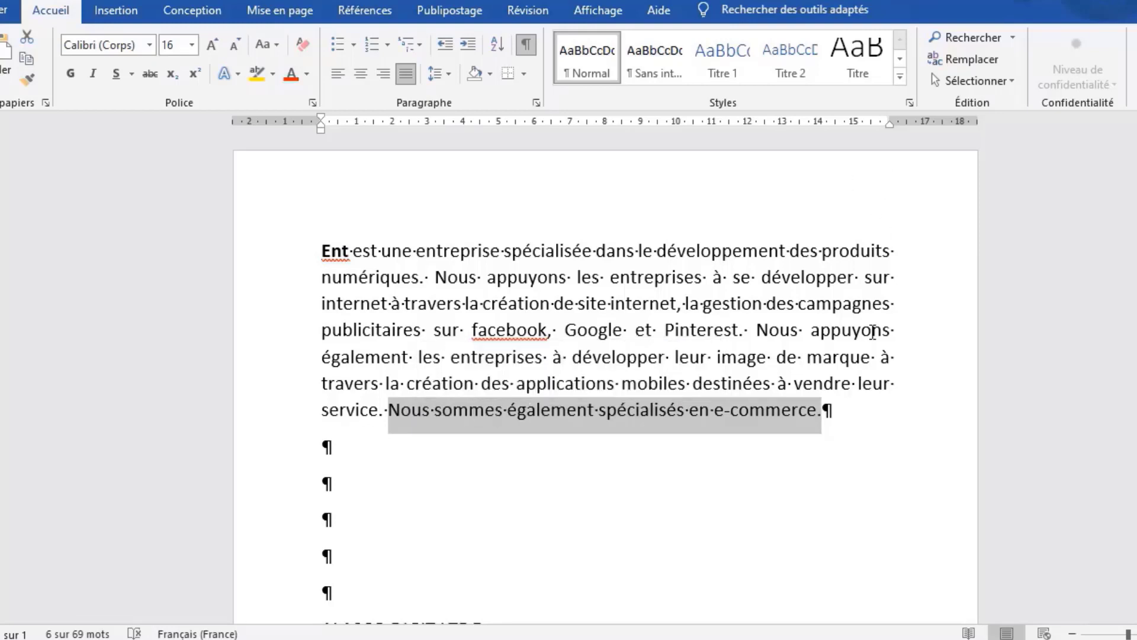
pyautogui.click(825, 411)
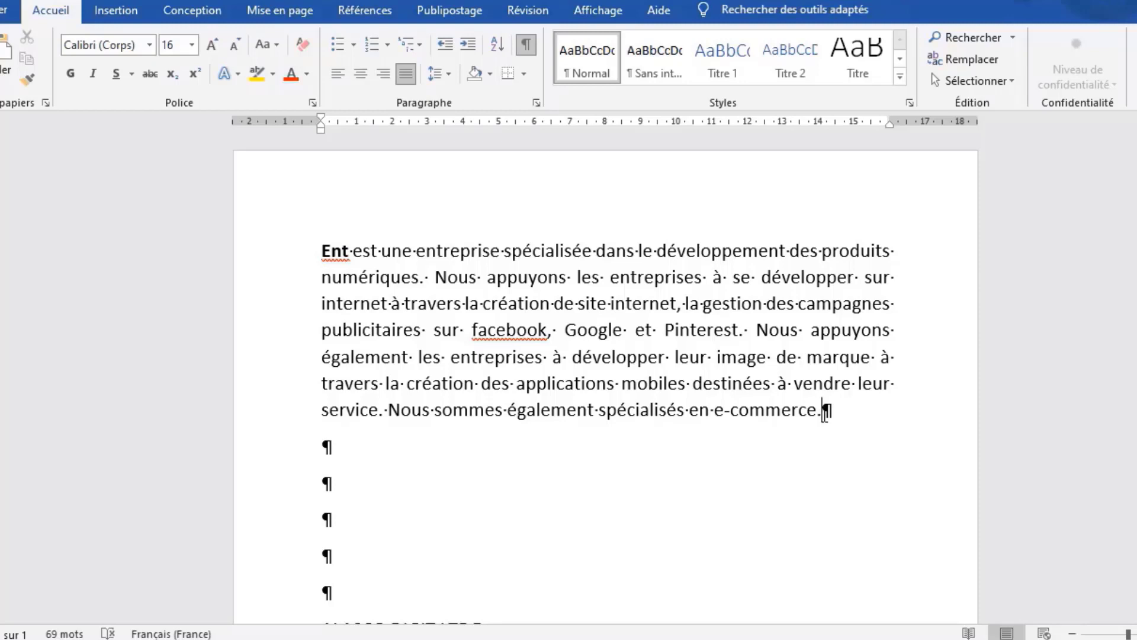
pyautogui.moveTo(829, 409); pyautogui.dragTo(390, 415)
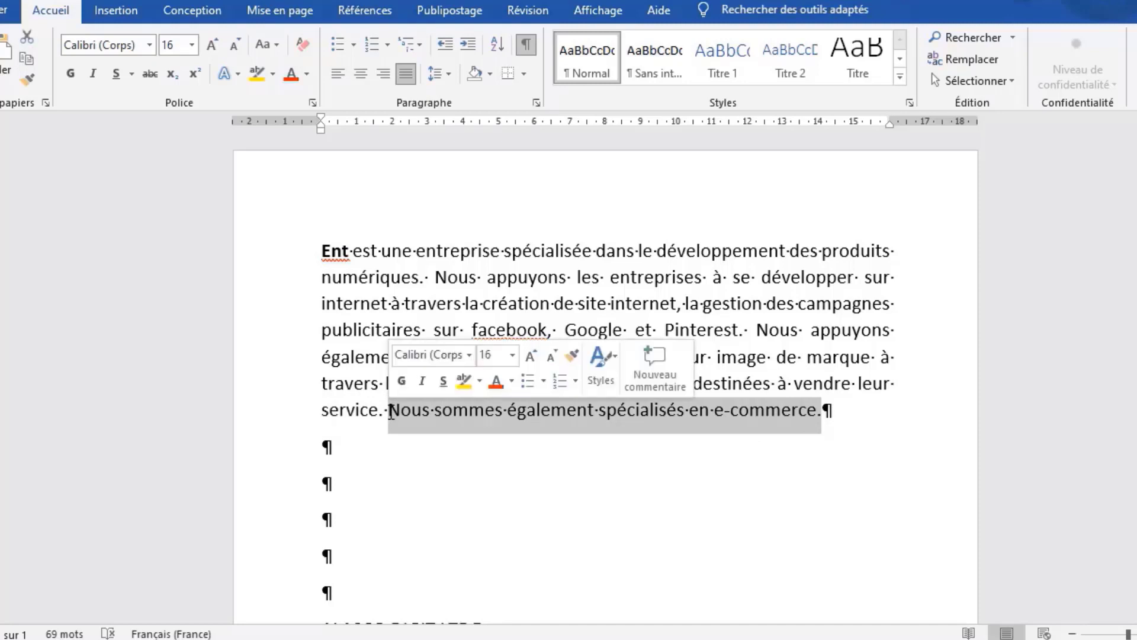
pyautogui.click(838, 408)
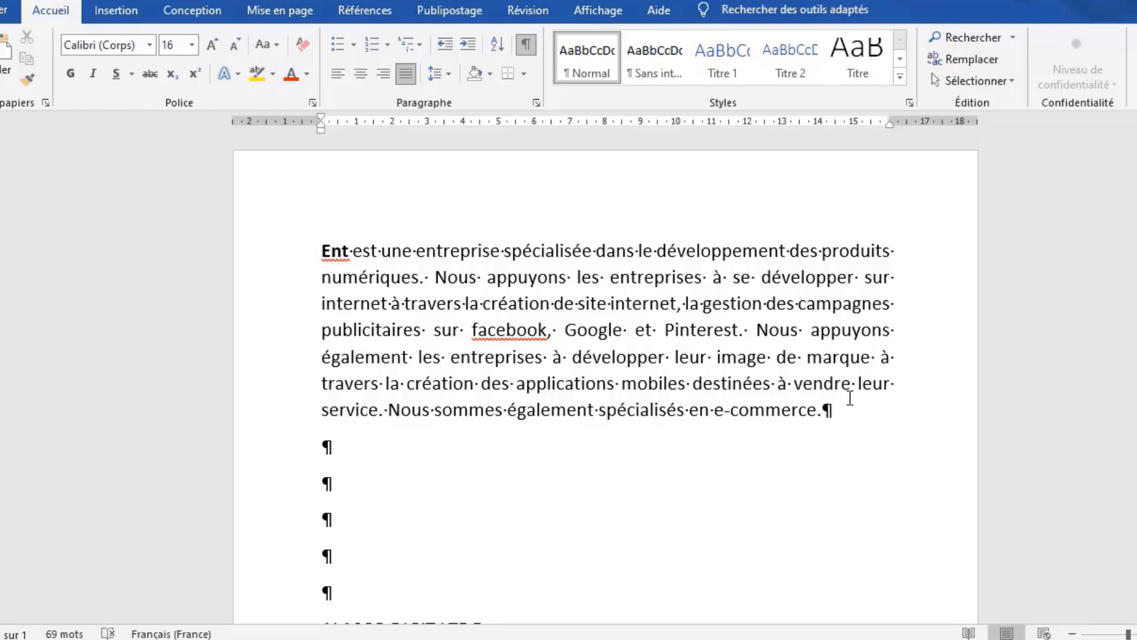
pyautogui.moveTo(829, 410); pyautogui.dragTo(317, 252)
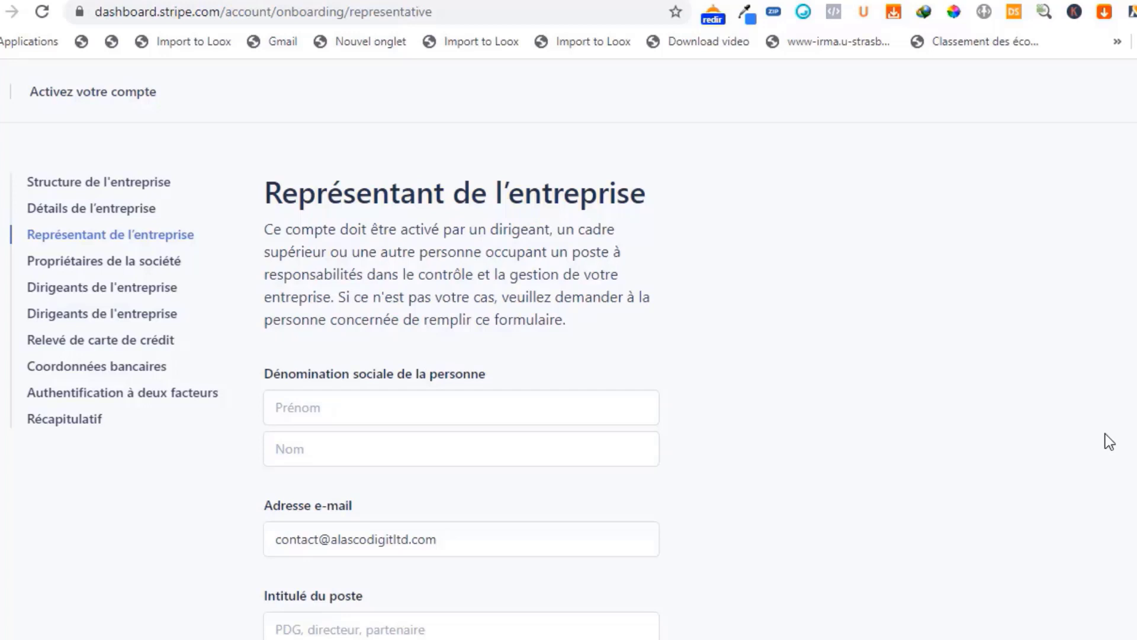
# - Look over the Représentant de l'entreprise form from the name fields to the personal address and phone number
pyautogui.scroll(-2, 1120, 445)
pyautogui.scroll(2, 1127, 450)
pyautogui.scroll(-8, 1125, 451)
pyautogui.scroll(-2, 1124, 449)
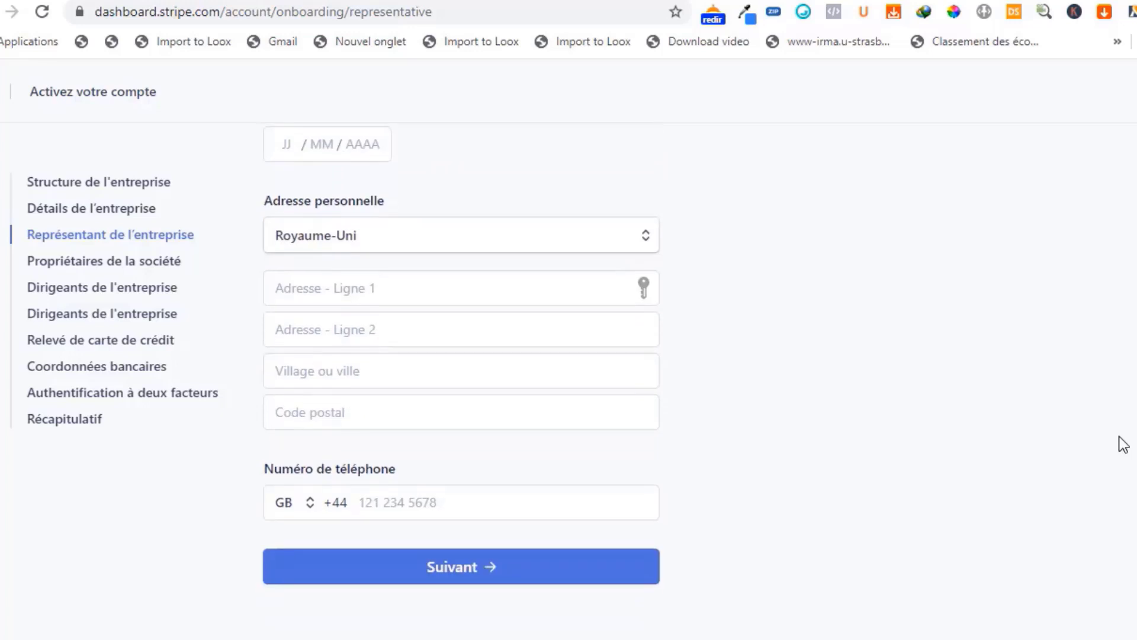
pyautogui.scroll(10, 1123, 444)
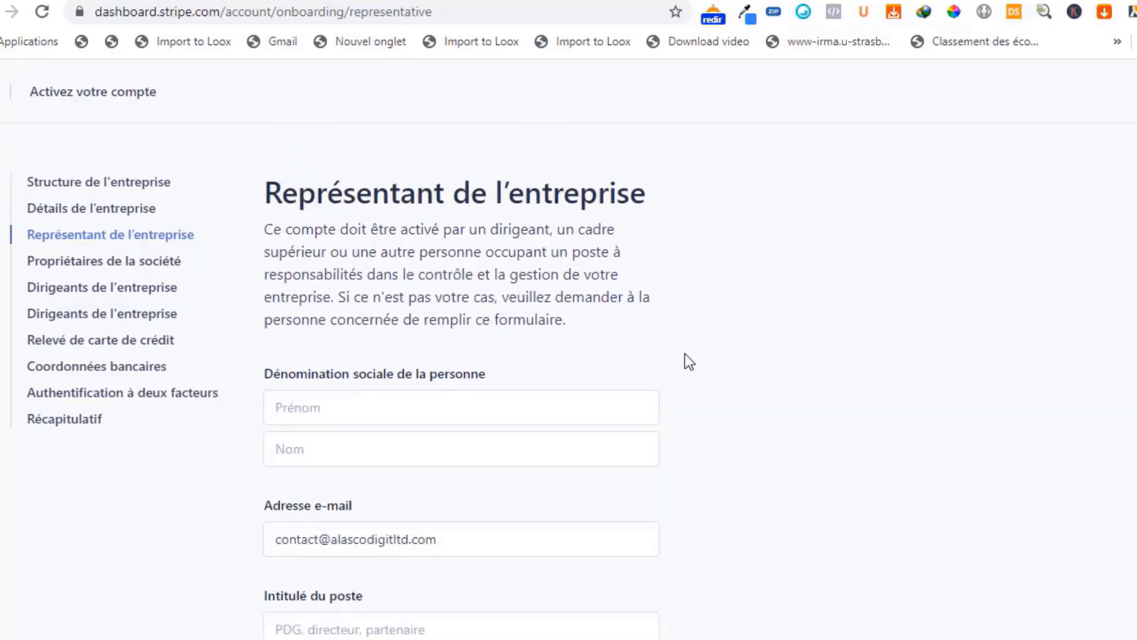
pyautogui.scroll(-3, 687, 355)
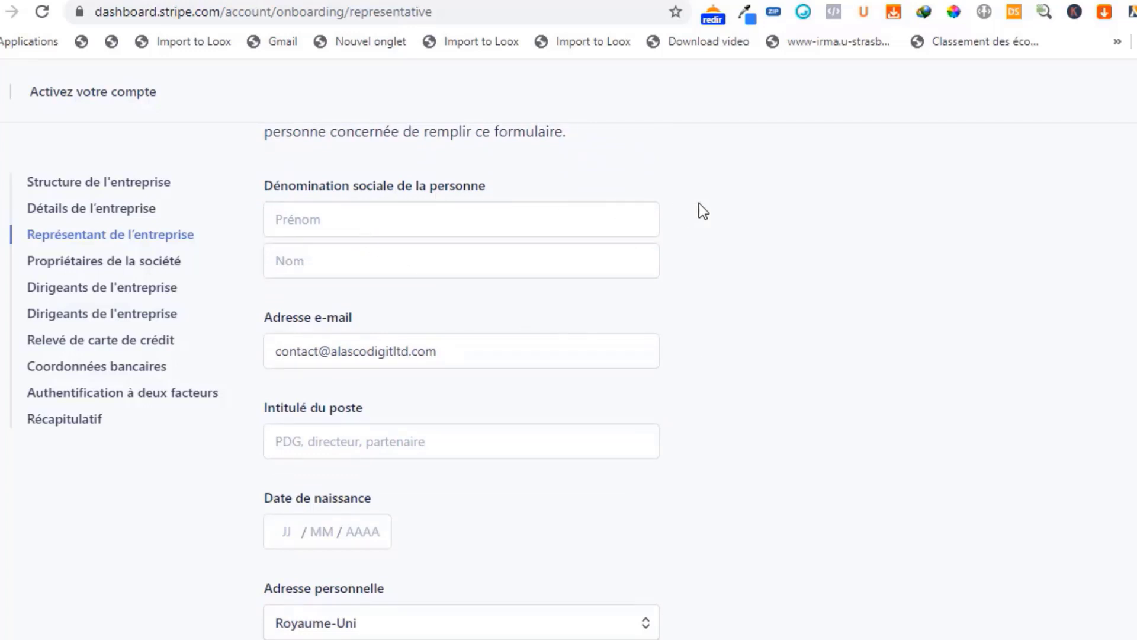
# - Visit the first name, last name and e-mail address fields of the company representative form
pyautogui.click(408, 222)
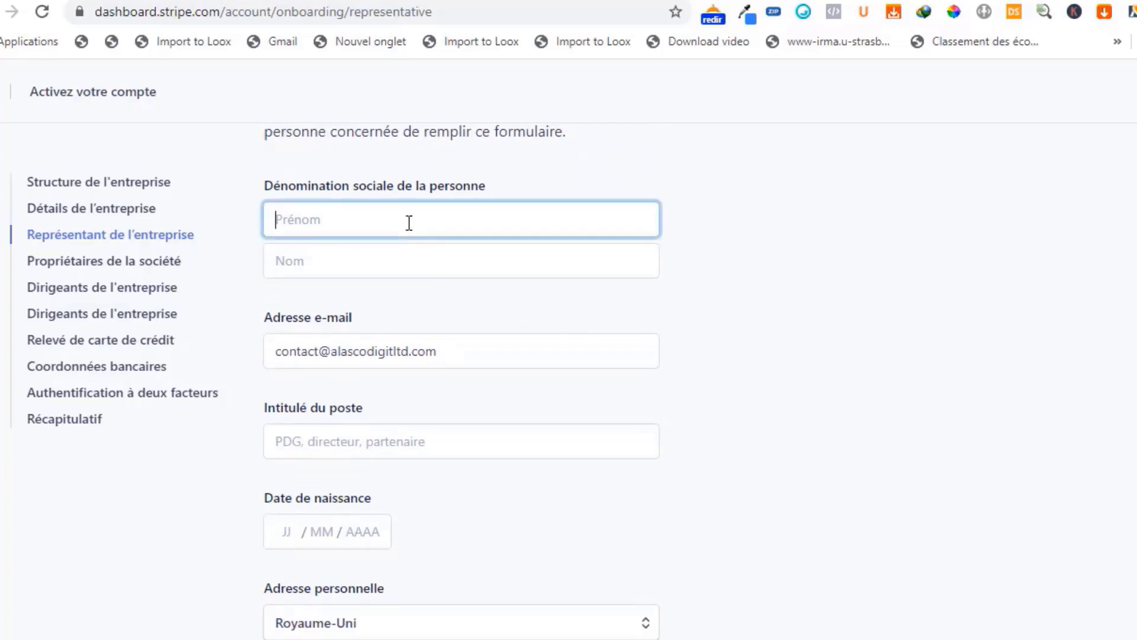
pyautogui.click(386, 268)
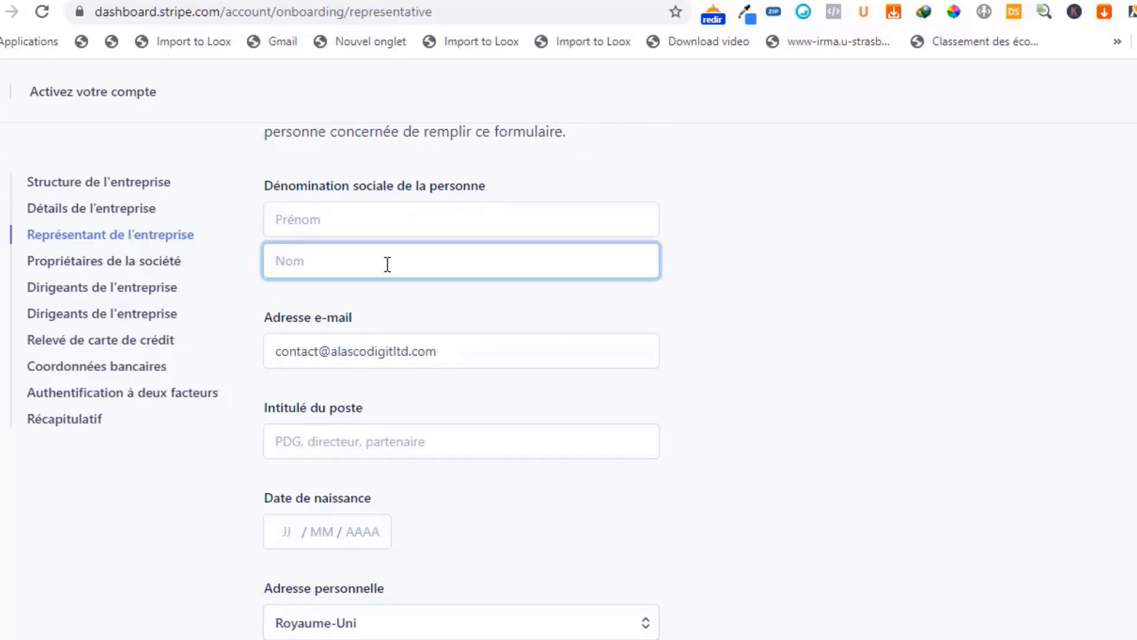
pyautogui.click(396, 221)
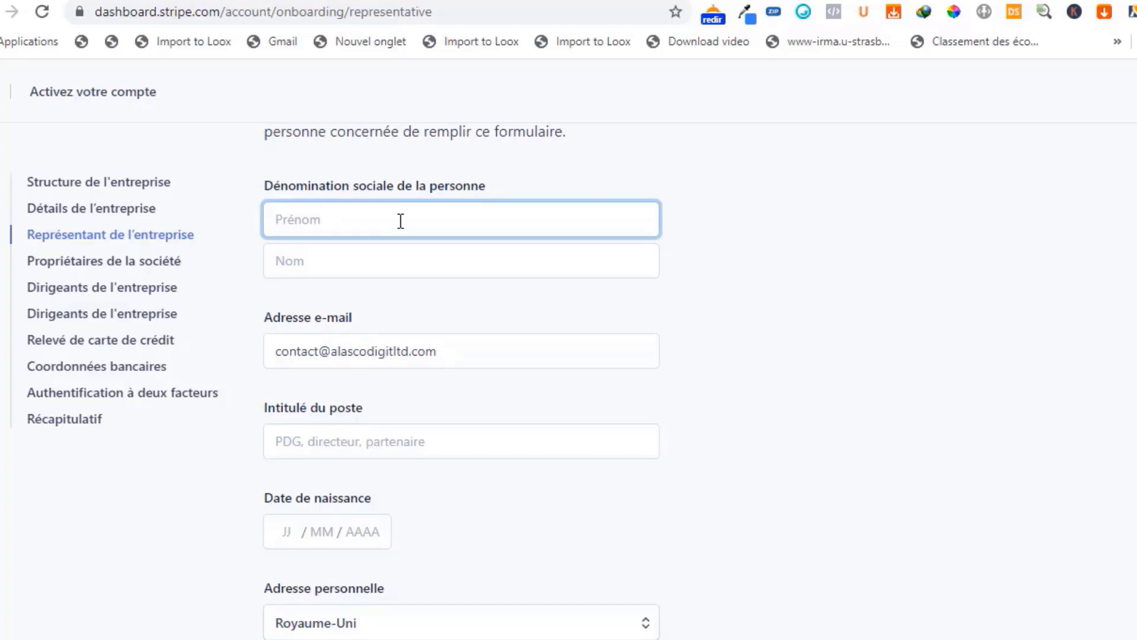
pyautogui.scroll(-3, 786, 274)
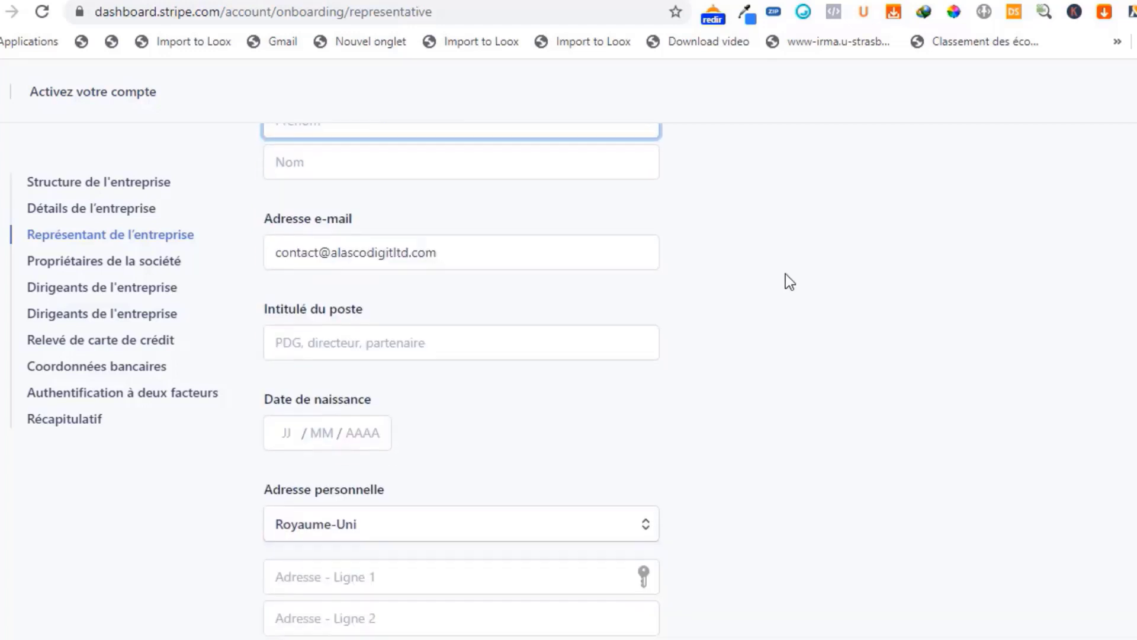
pyautogui.click(523, 154)
pyautogui.scroll(3, 906, 172)
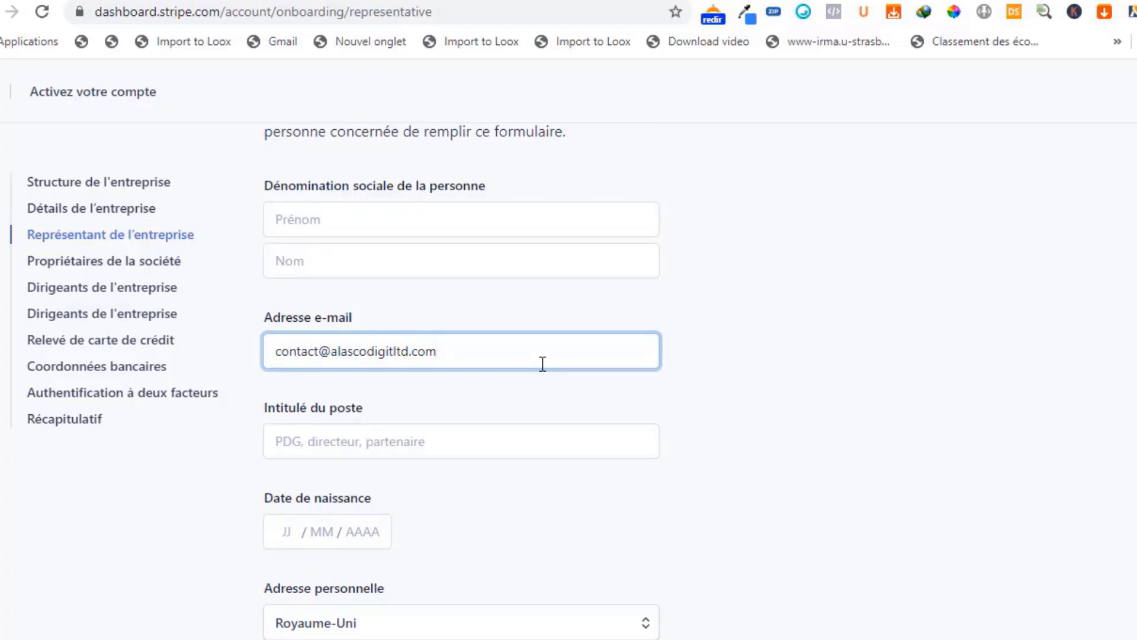
# - Visit the job title and the day and year parts of the date of birth for the company representative
pyautogui.scroll(-2, 556, 363)
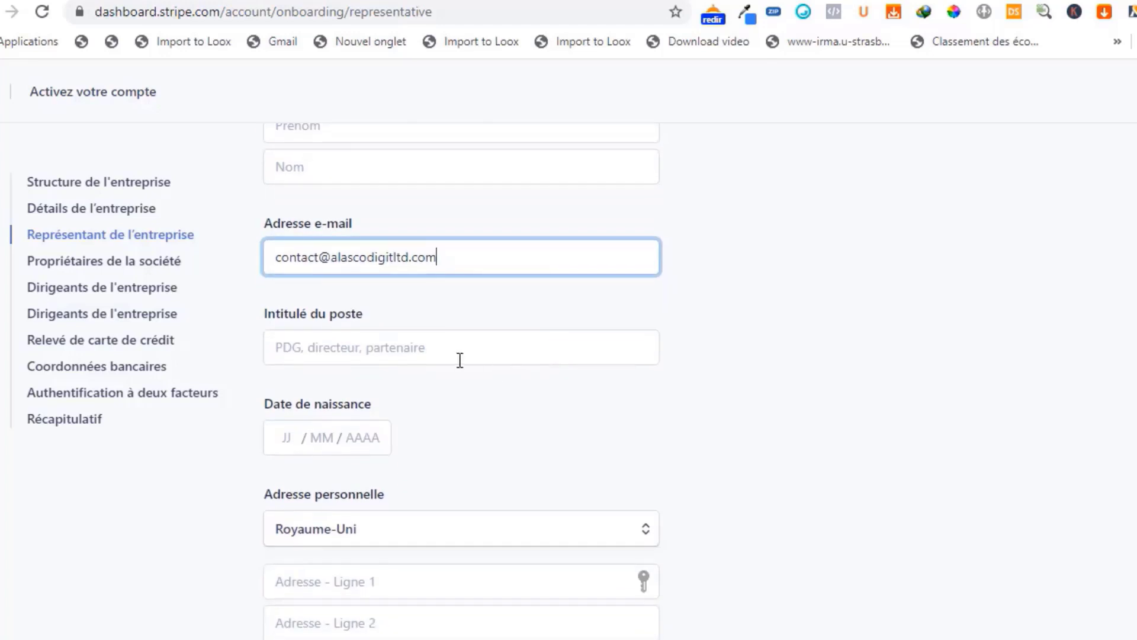
pyautogui.click(437, 344)
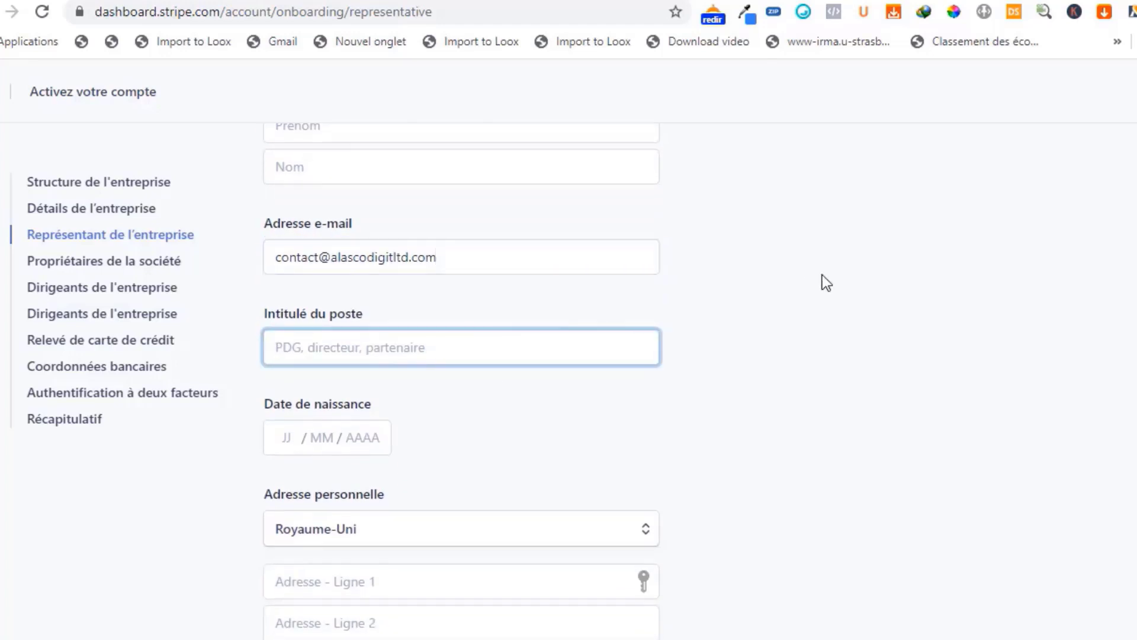
pyautogui.scroll(-2, 822, 275)
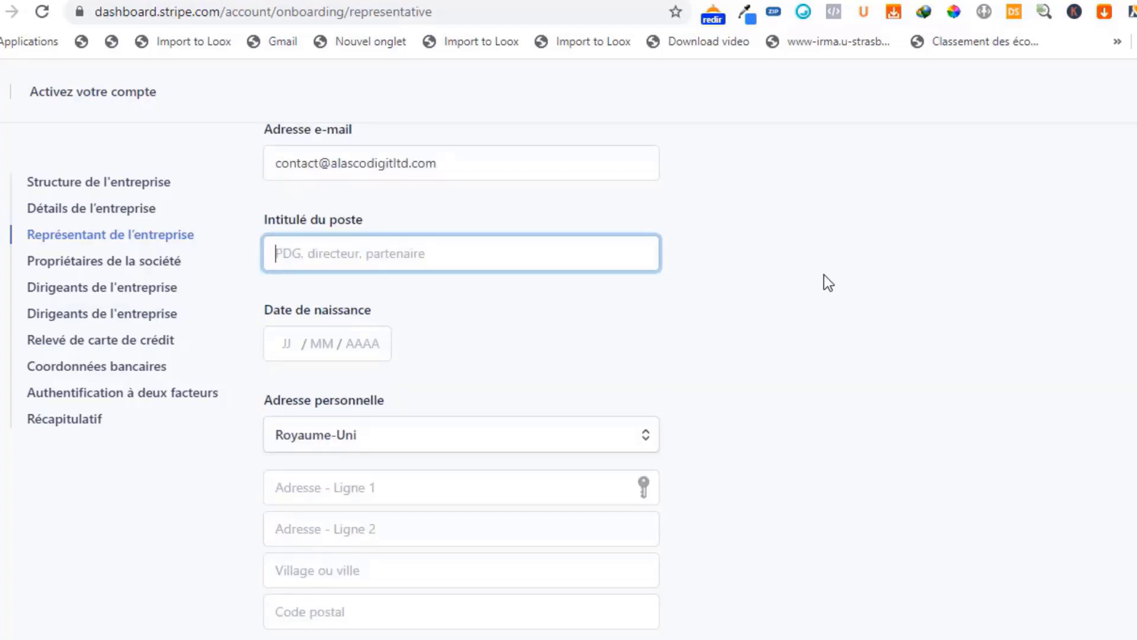
pyautogui.scroll(-1, 833, 279)
pyautogui.scroll(-2, 833, 278)
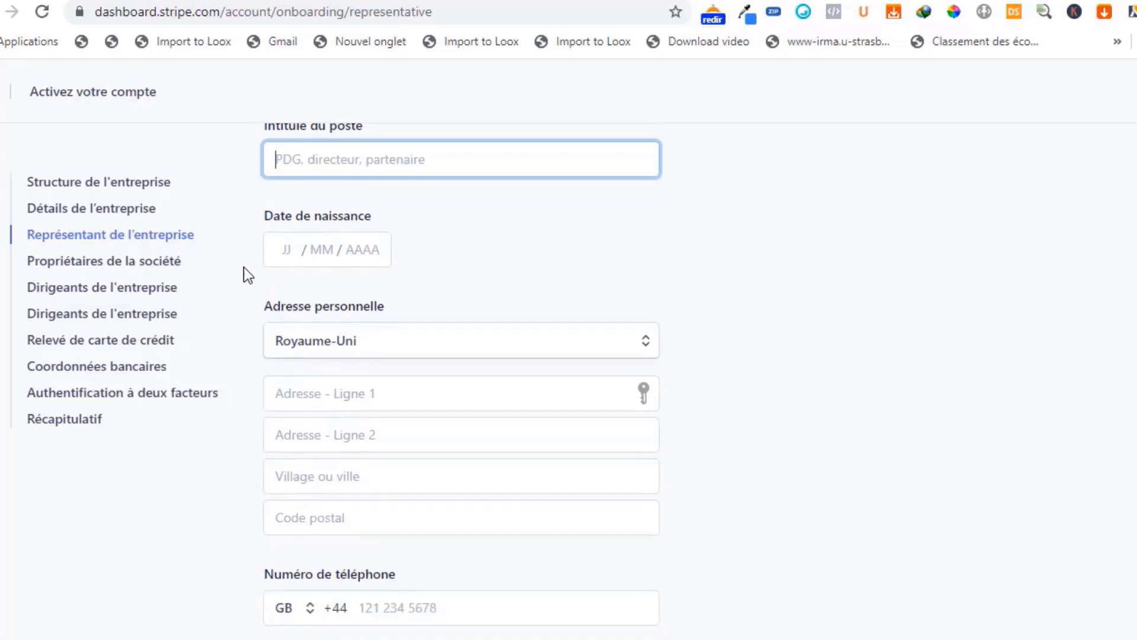
pyautogui.click(287, 250)
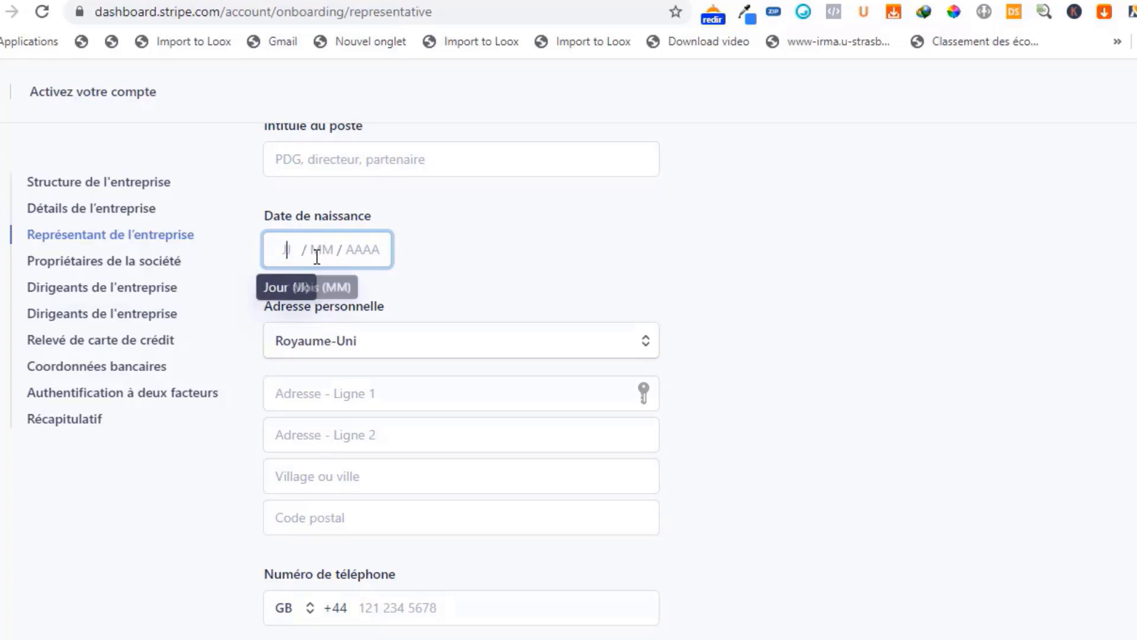
pyautogui.click(374, 244)
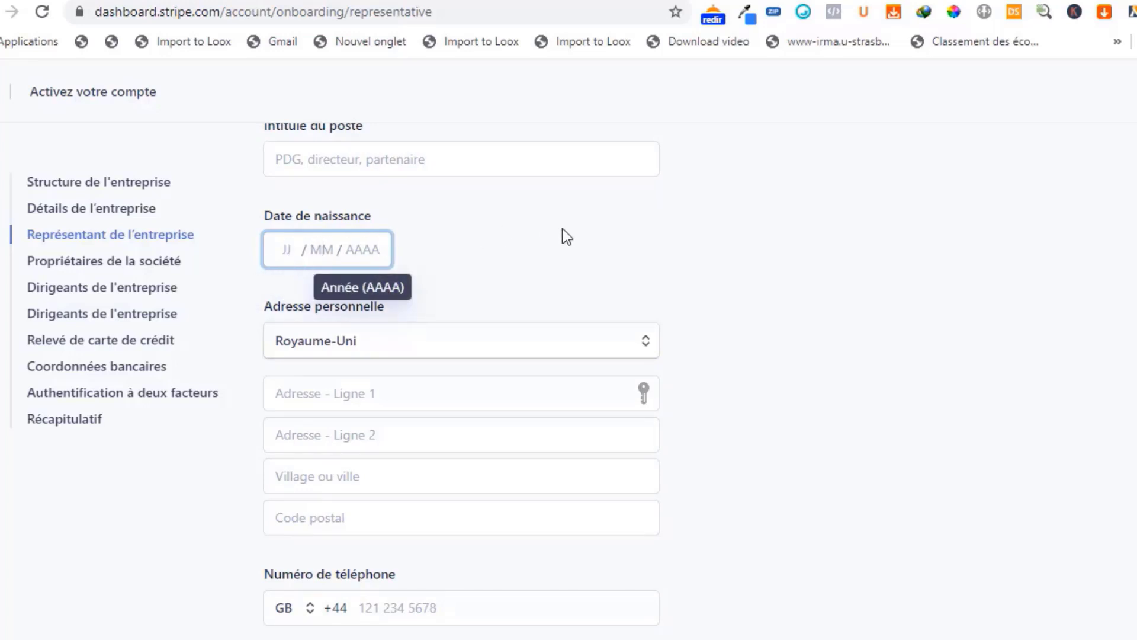
pyautogui.scroll(-2, 563, 231)
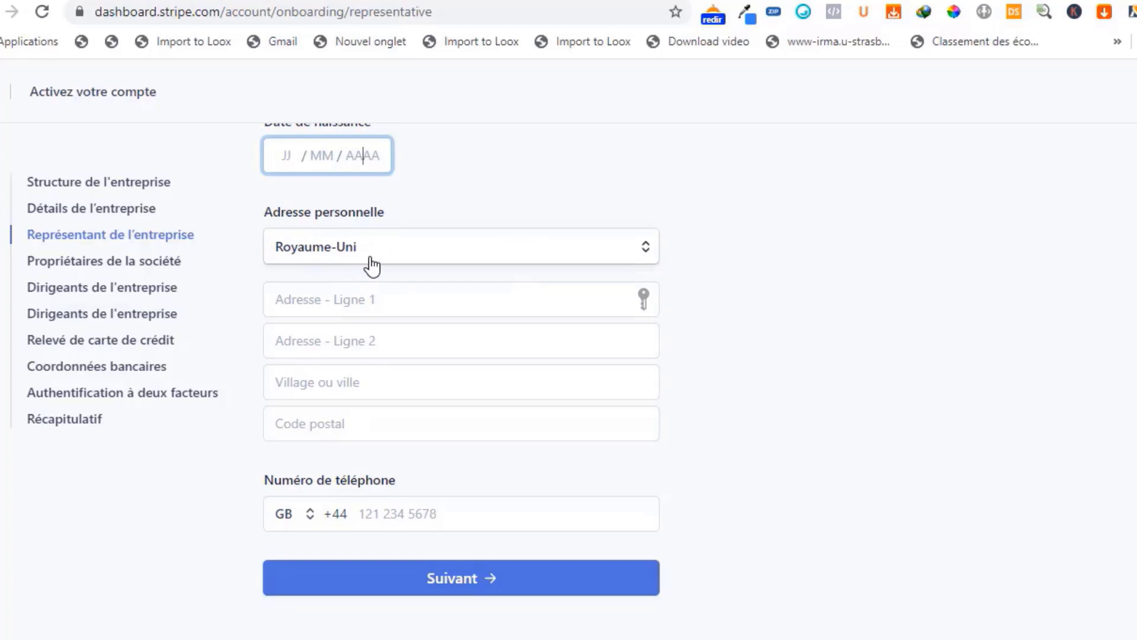
# - Search the personal address country list for Togo and Côte d'Ivoire, and set the country to Bénin
pyautogui.click(493, 259)
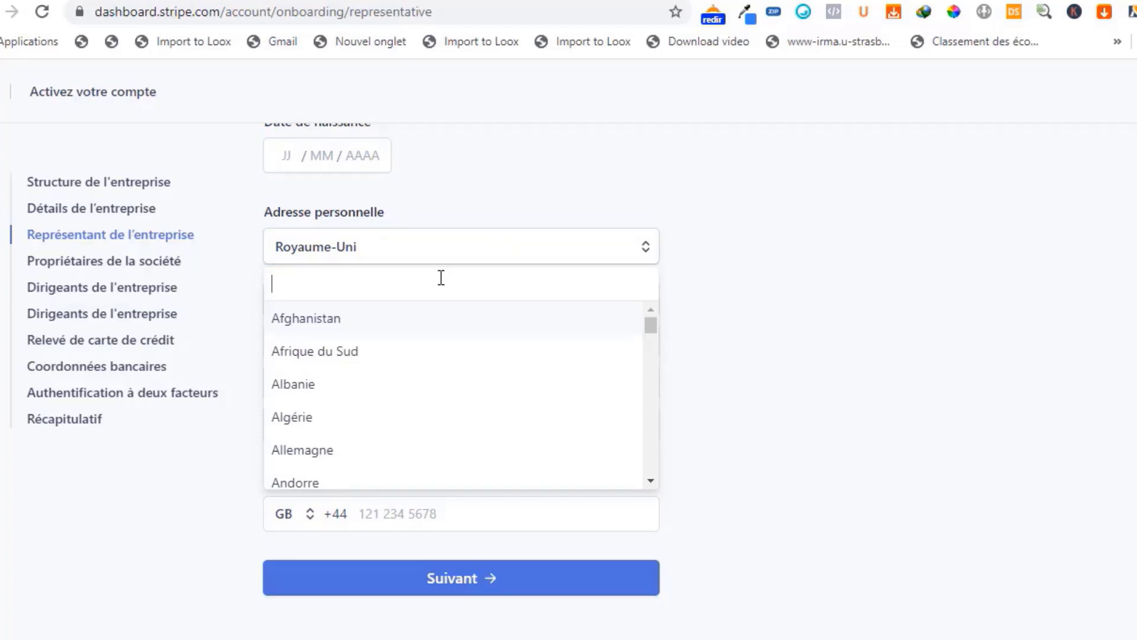
pyautogui.write('tog')
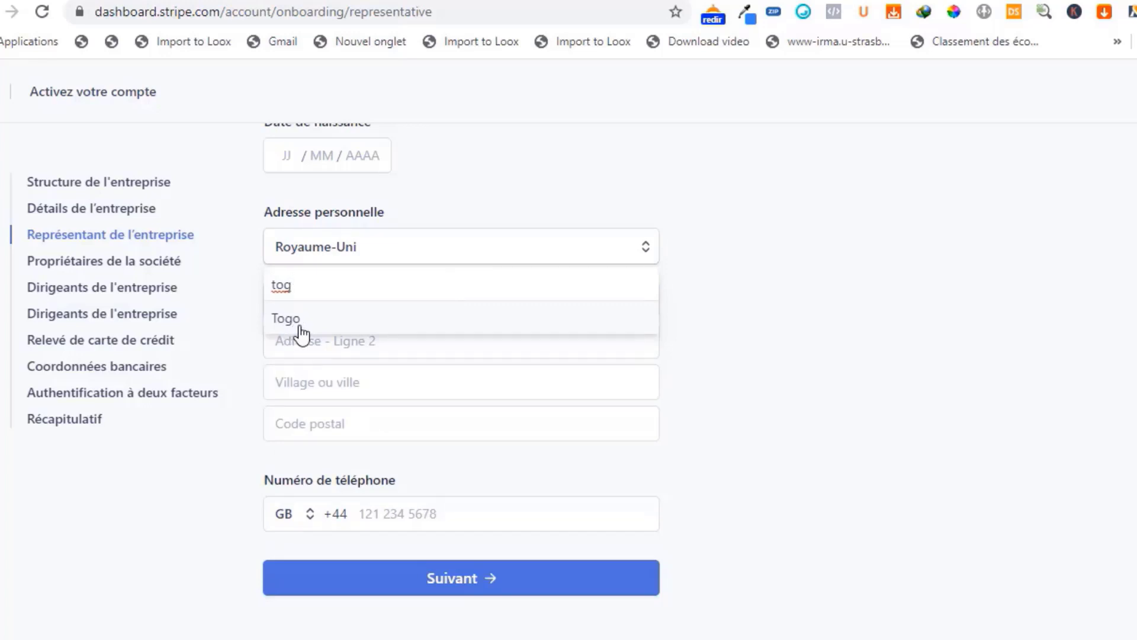
pyautogui.press('BackSpace')
pyautogui.press('BackSpace')
pyautogui.press('BackSpace')
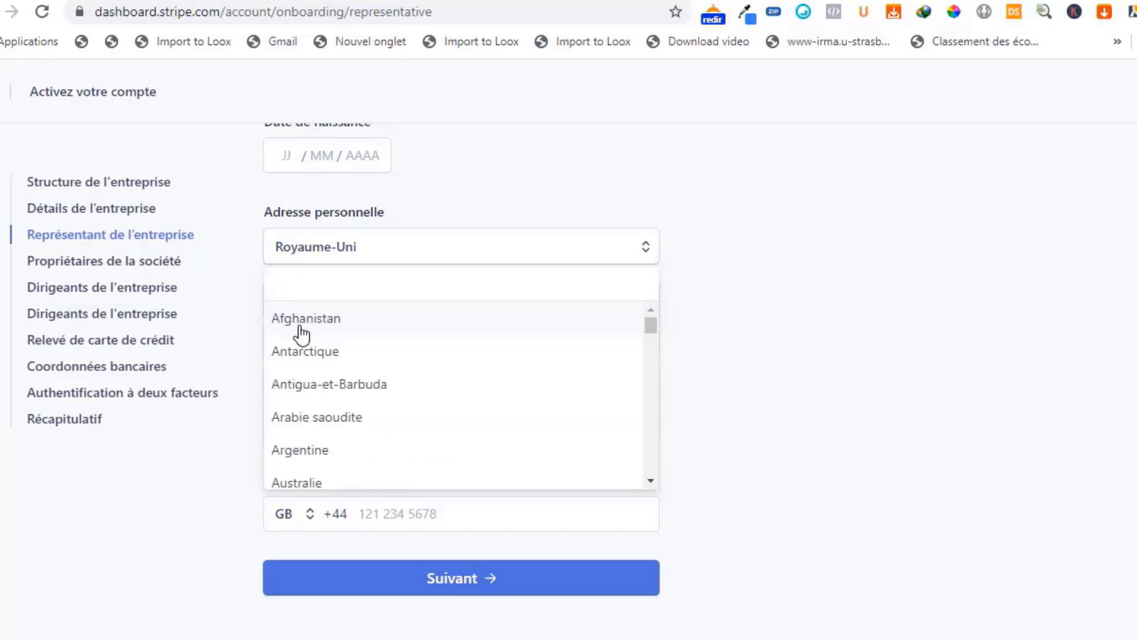
pyautogui.write('Cote')
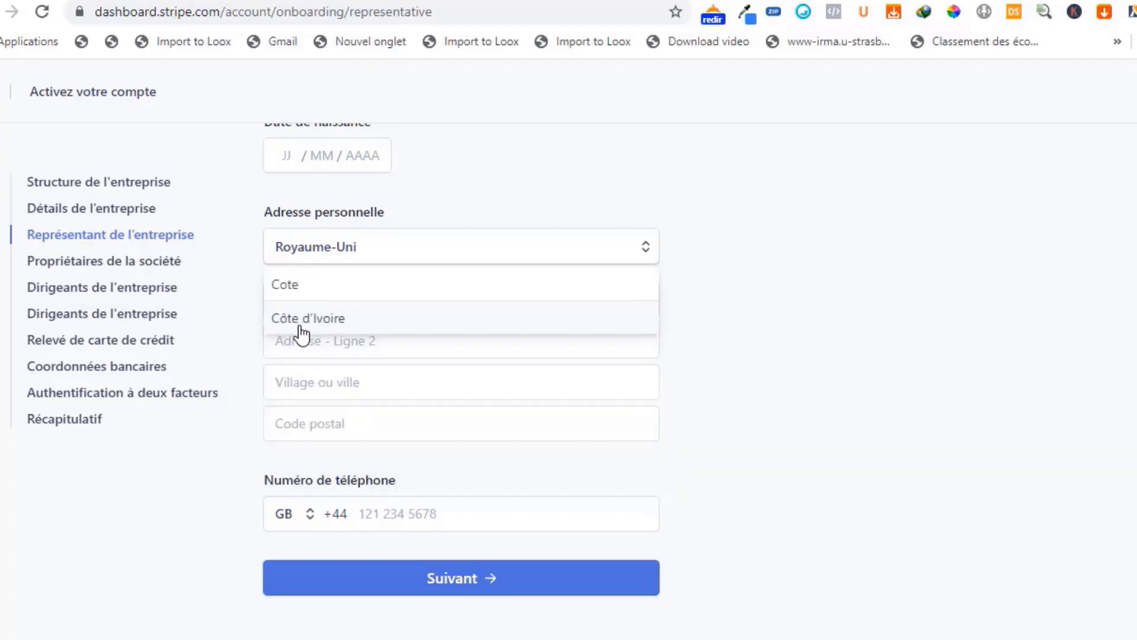
pyautogui.press('BackSpace')
pyautogui.press('BackSpace')
pyautogui.press('BackSpace')
pyautogui.press('BackSpace')
pyautogui.write('Beni')
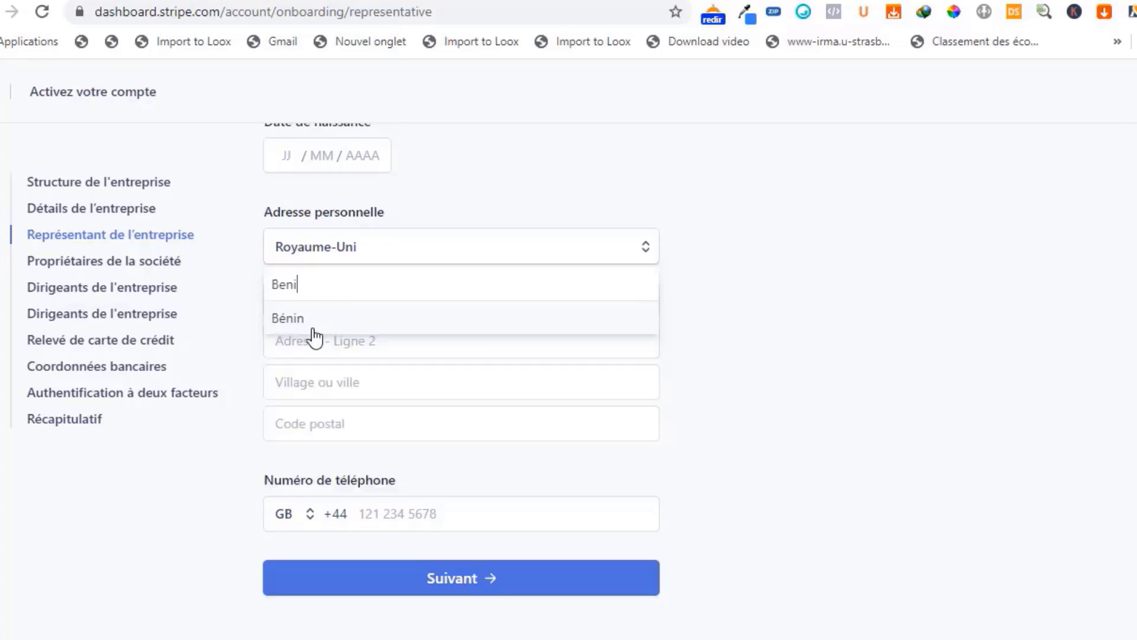
pyautogui.click(300, 323)
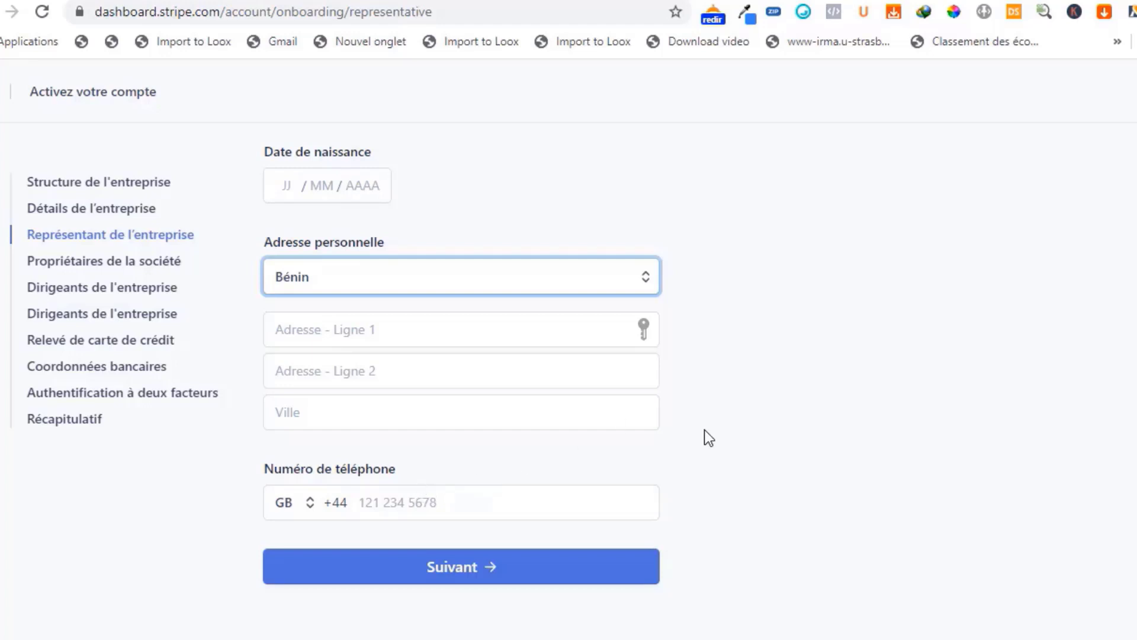
pyautogui.scroll(3, 706, 430)
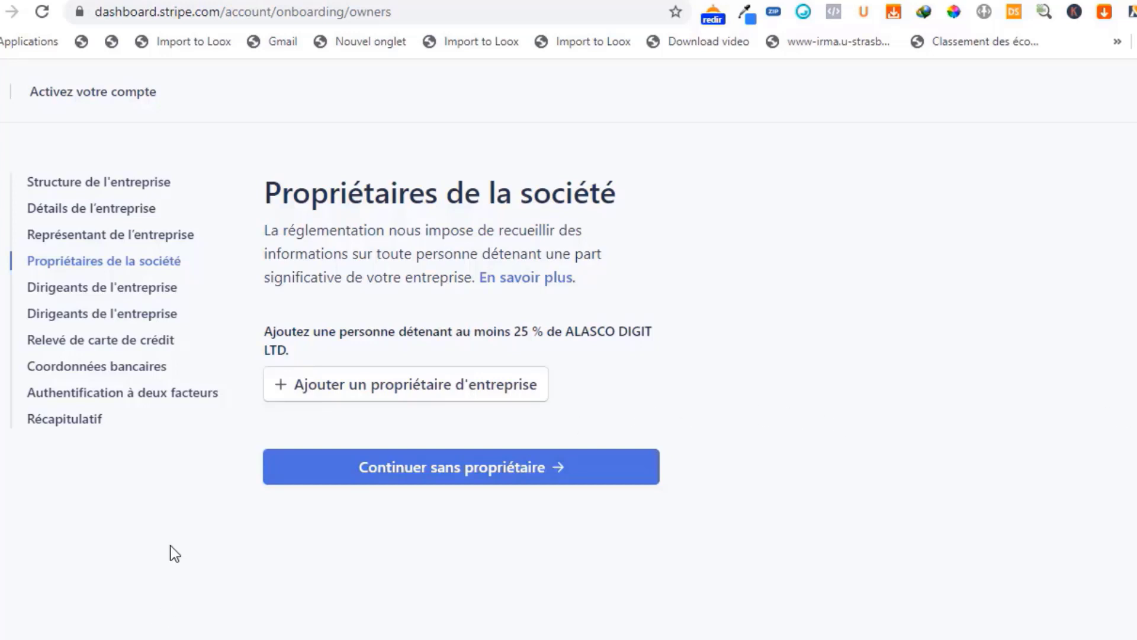
# - Add the existing company representative as an owner holding at least 25 % of ALASCO DIGIT LTD, and continue to the directors page
pyautogui.click(279, 388)
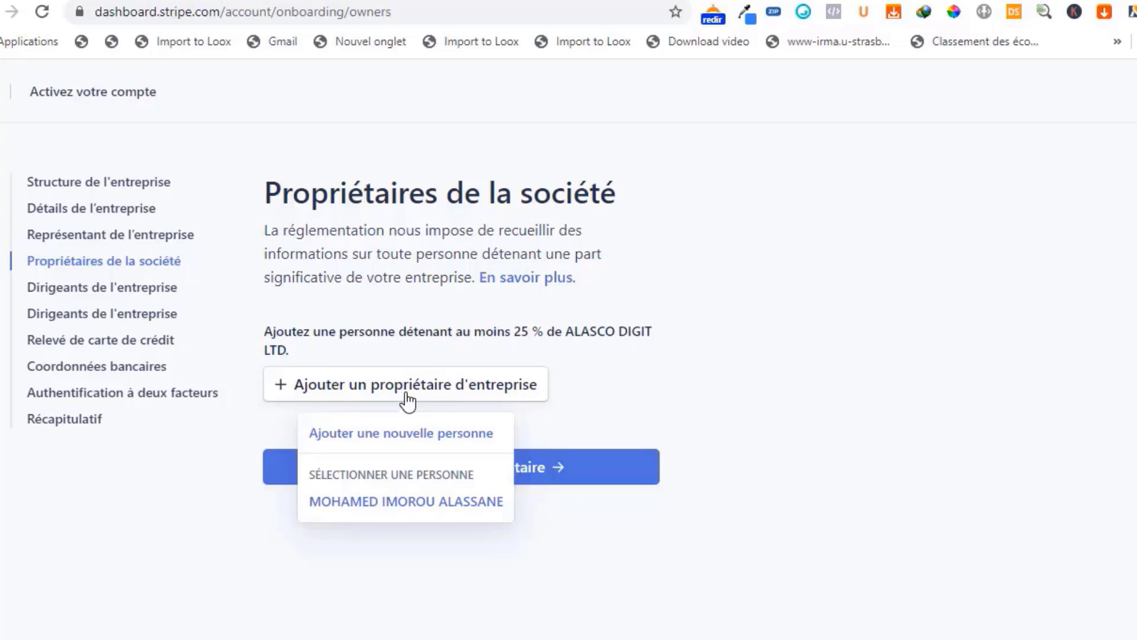
pyautogui.click(355, 504)
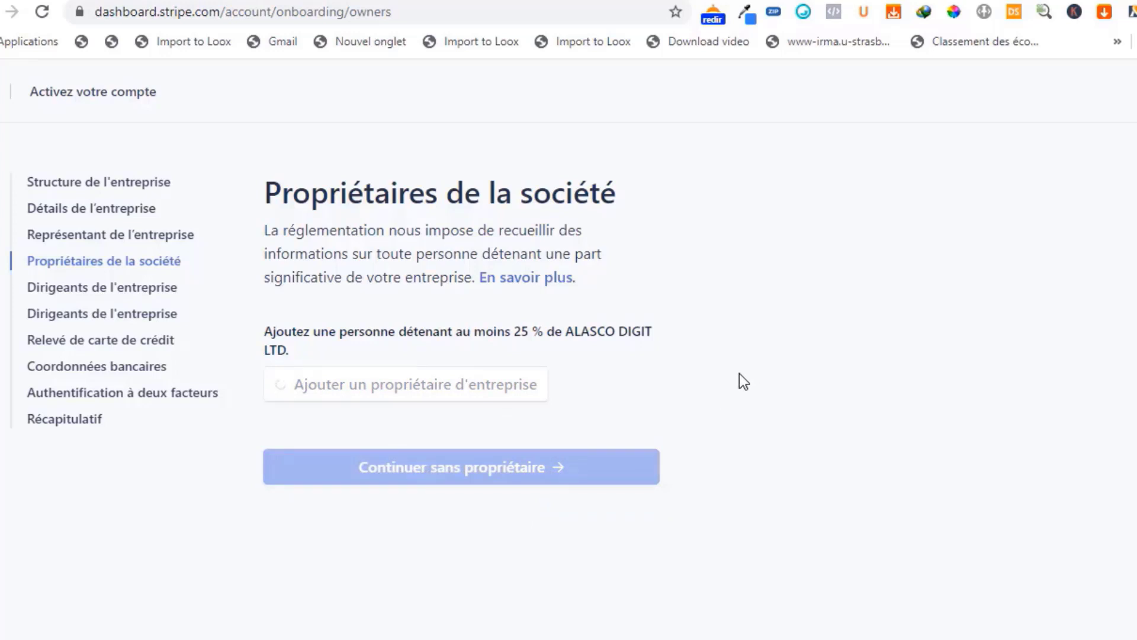
pyautogui.scroll(-1, 739, 374)
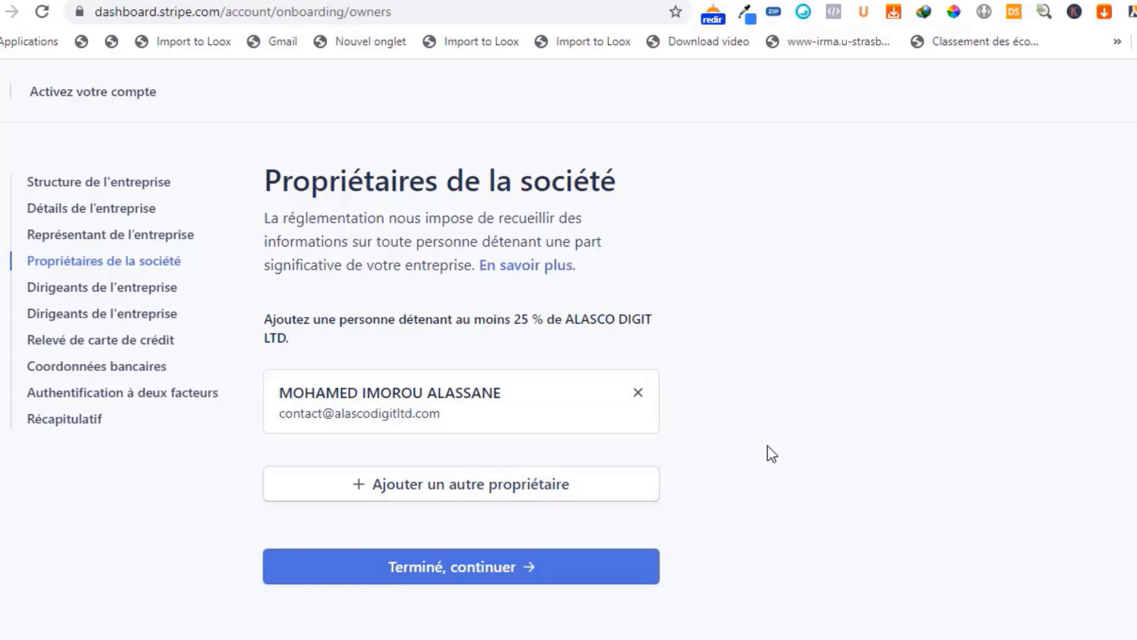
pyautogui.click(444, 573)
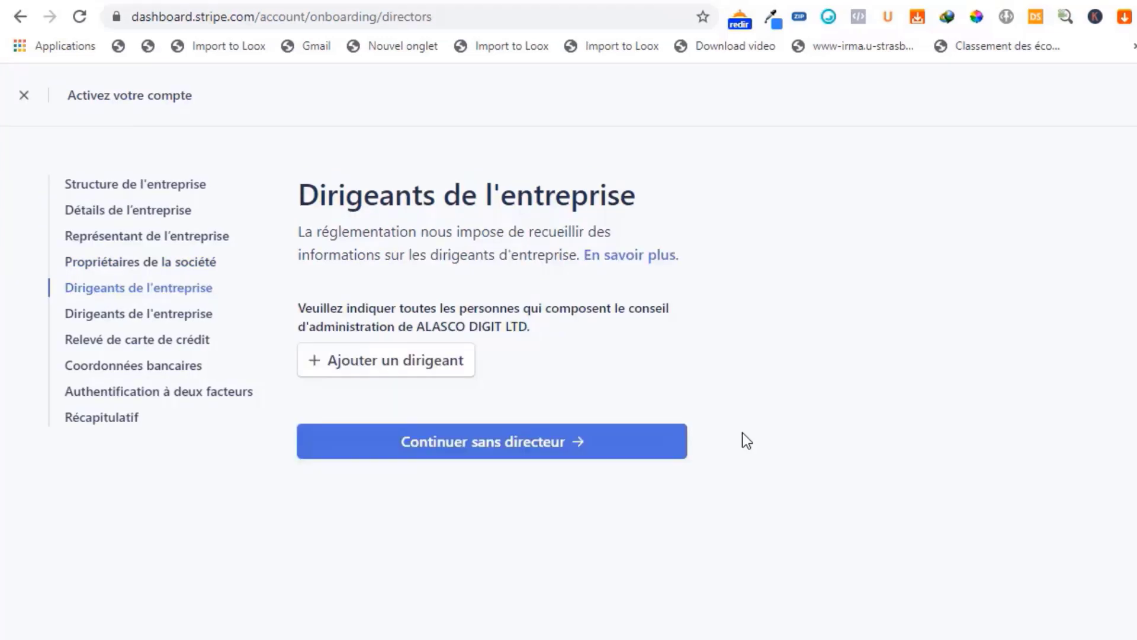
# - Add the existing company representative as a director of ALASCO DIGIT LTD
pyautogui.click(330, 363)
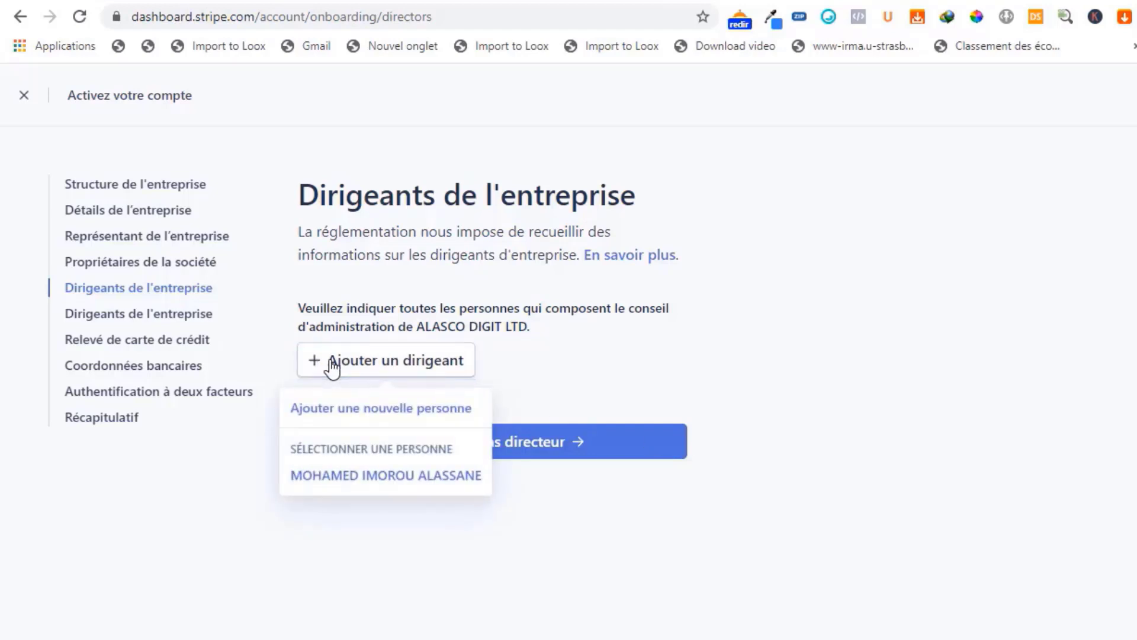
pyautogui.click(346, 477)
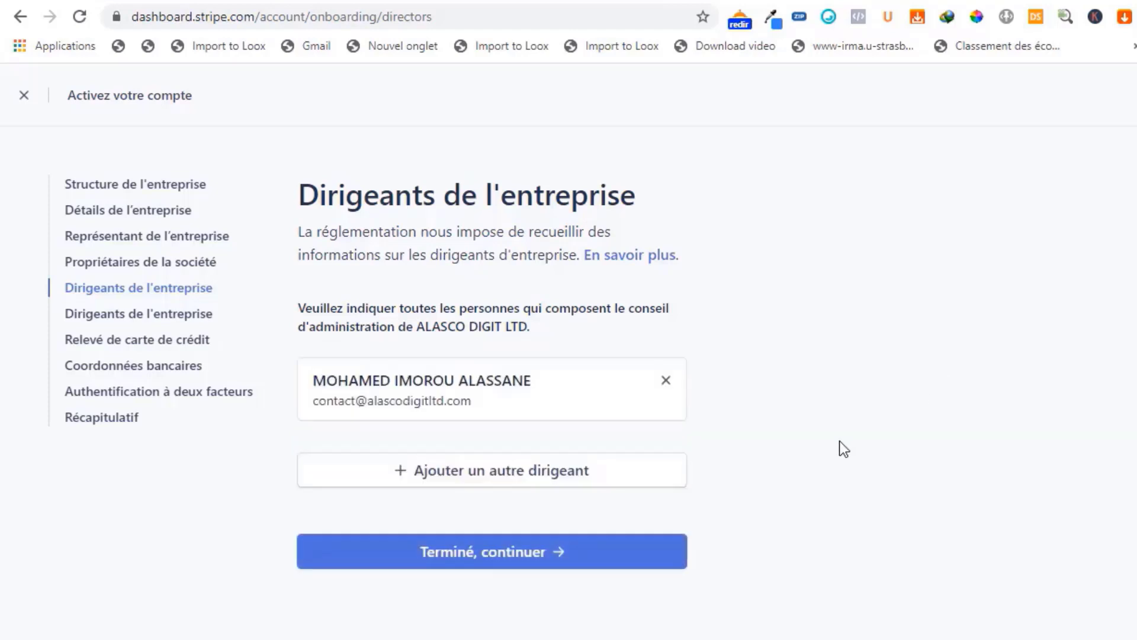
# - Accept the listed directors and executives of ALASCO DIGIT LTD, and complete the shortened descriptor in the customer statement information
pyautogui.click(459, 560)
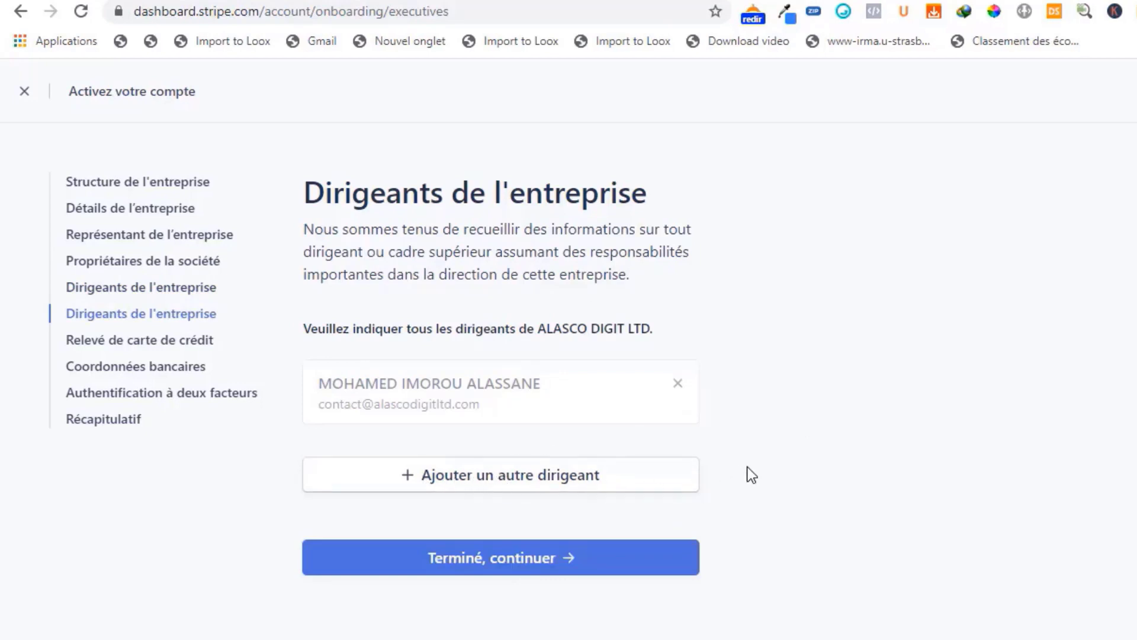
pyautogui.click(472, 566)
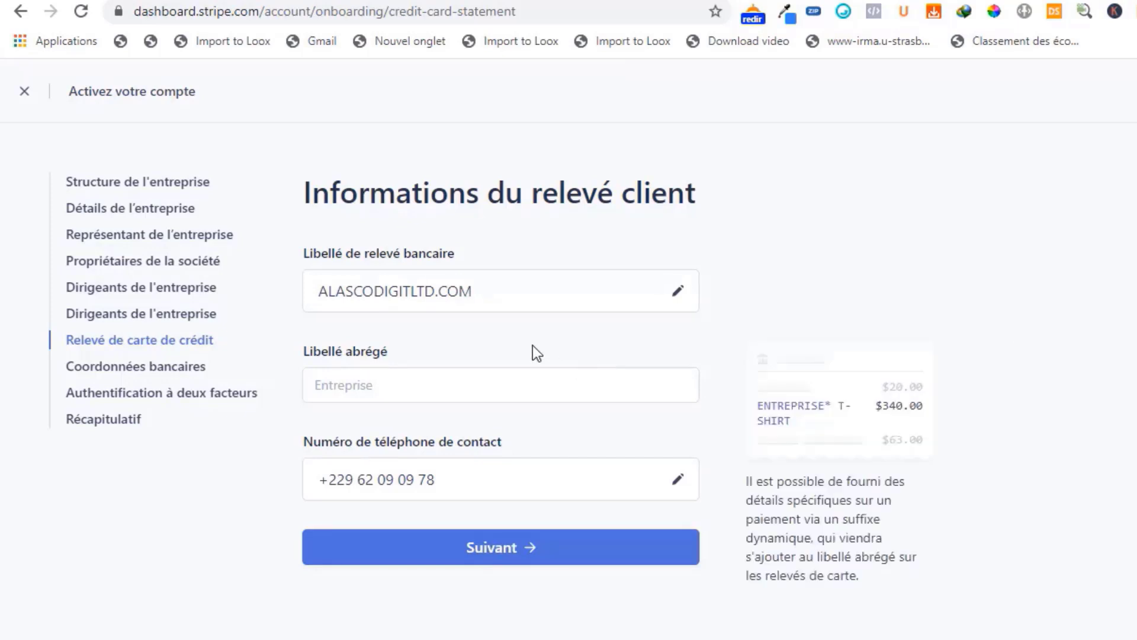
pyautogui.moveTo(569, 304)
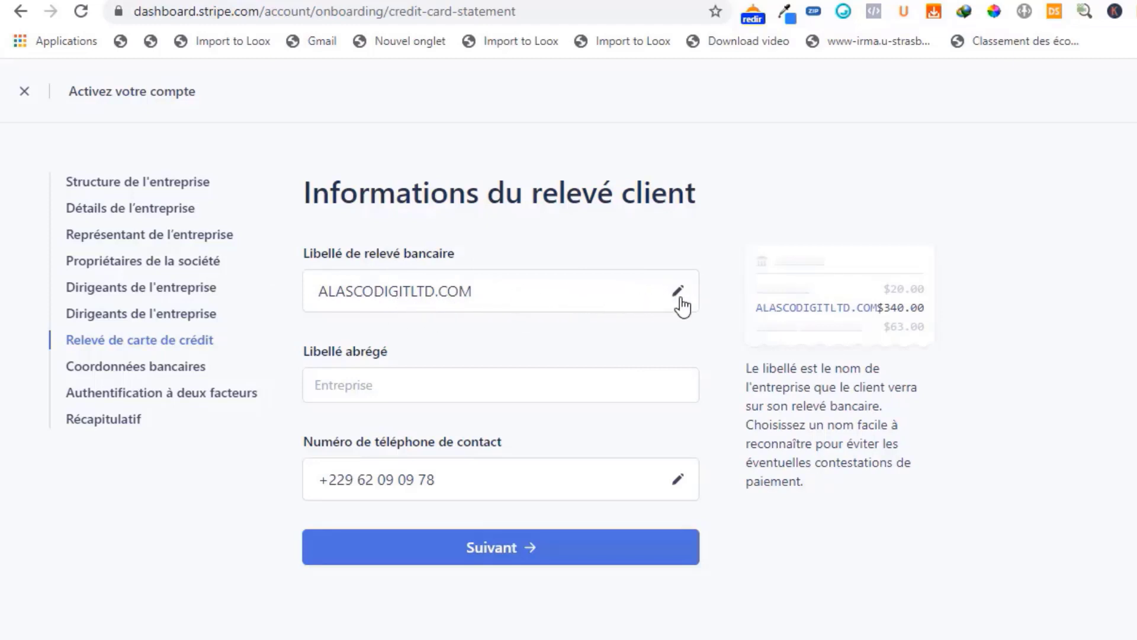
pyautogui.click(373, 386)
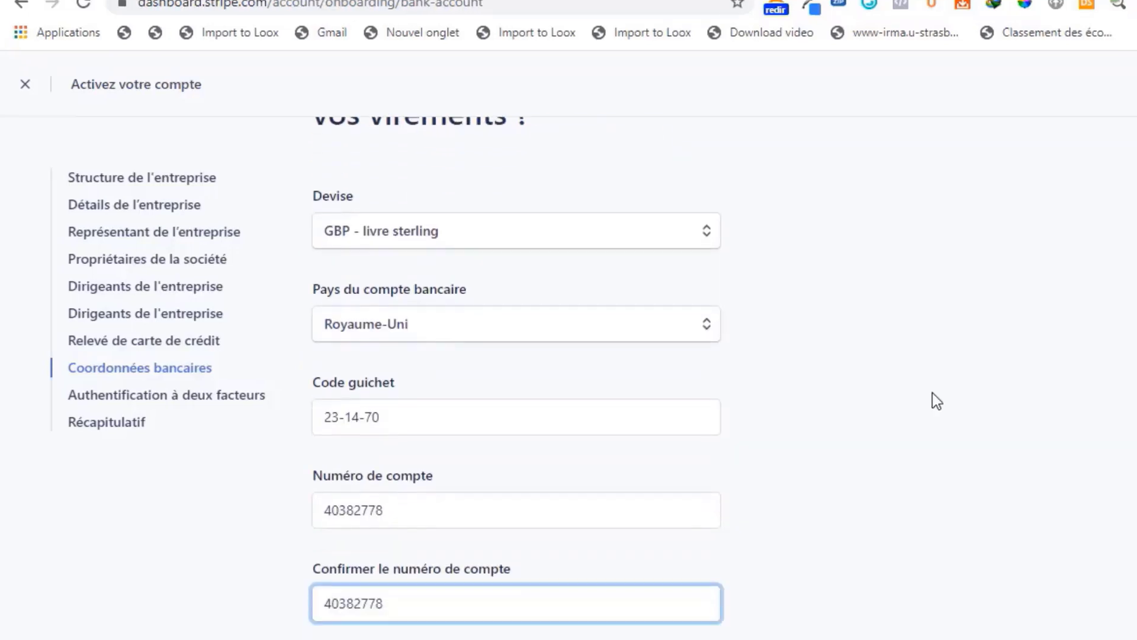
# - Enter and confirm the sort code and account number of the UK GBP bank account, and set up two-factor authentication by SMS
pyautogui.scroll(-4, 910, 392)
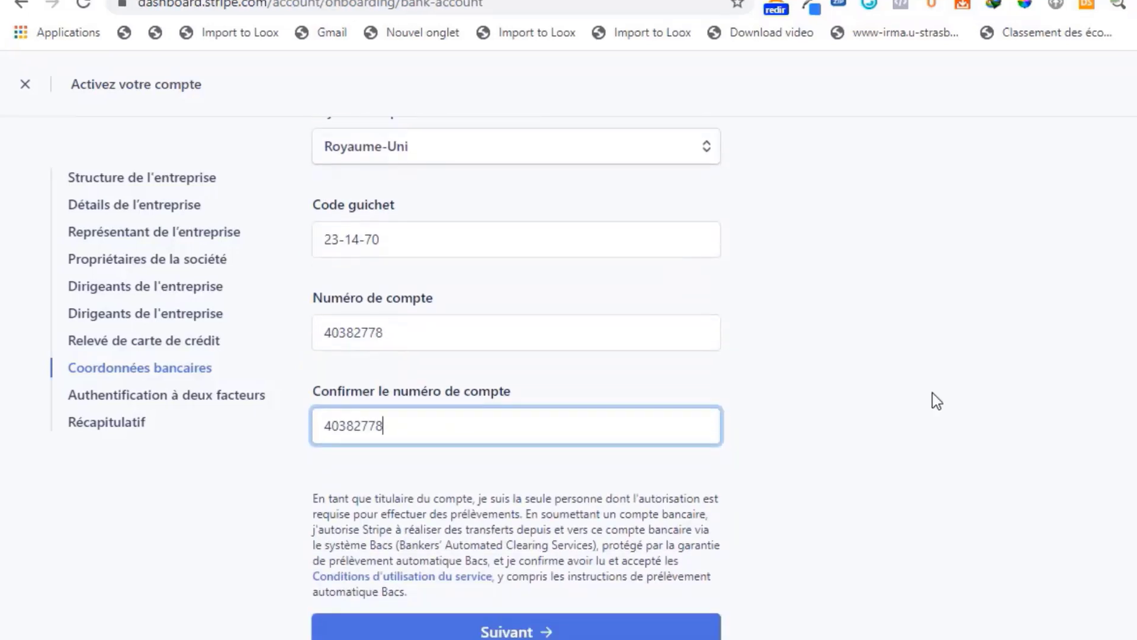
pyautogui.click(513, 579)
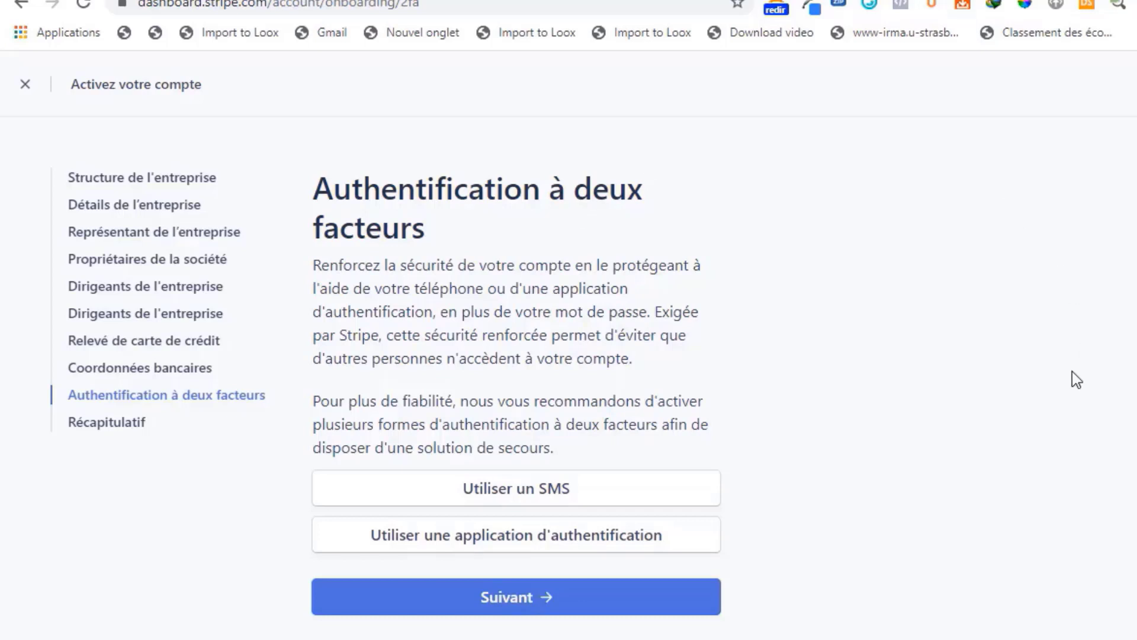
pyautogui.click(485, 498)
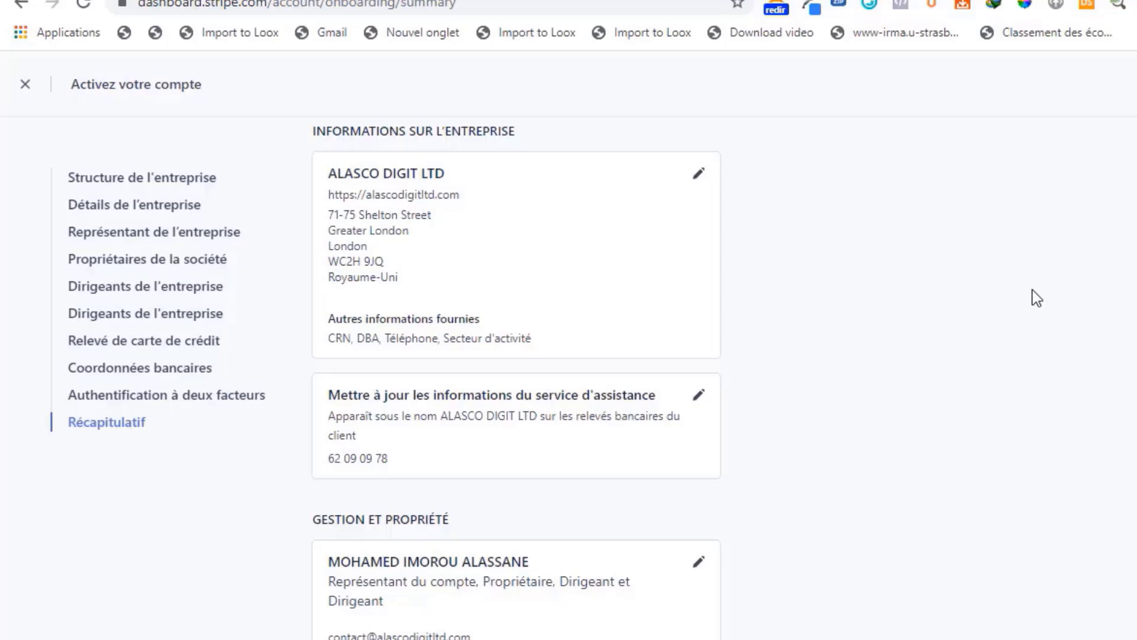
# - Review the company, management, bank account and two-factor authentication details in the activation summary, and submit the form
pyautogui.scroll(3, 1033, 290)
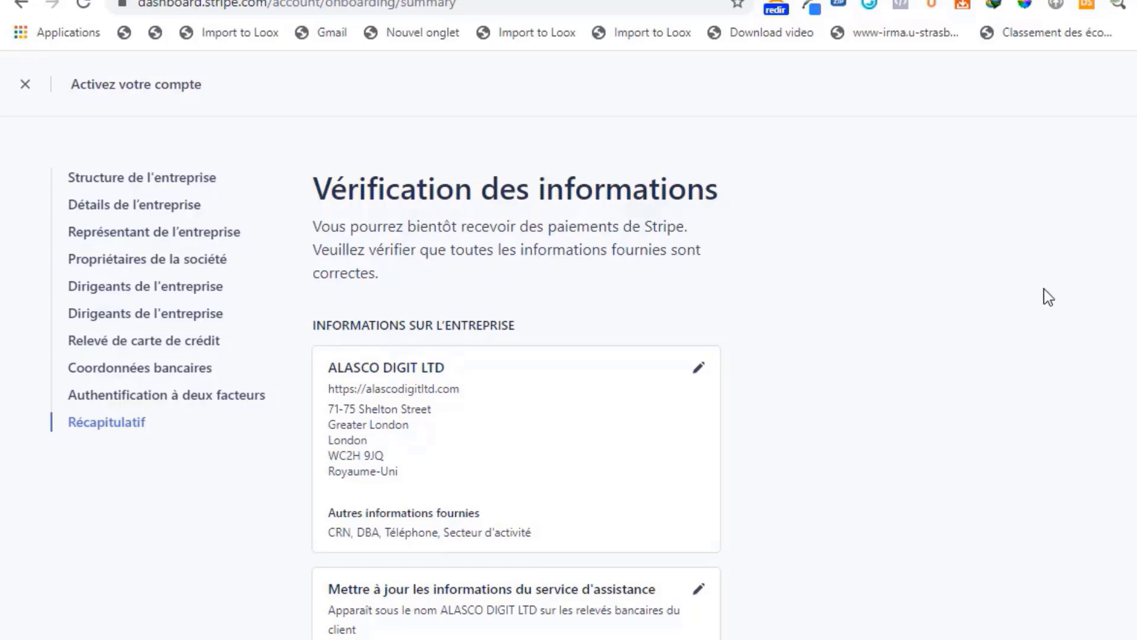
pyautogui.scroll(-3, 1107, 299)
pyautogui.scroll(1, 1108, 301)
pyautogui.scroll(2, 1107, 301)
pyautogui.scroll(-2, 1117, 308)
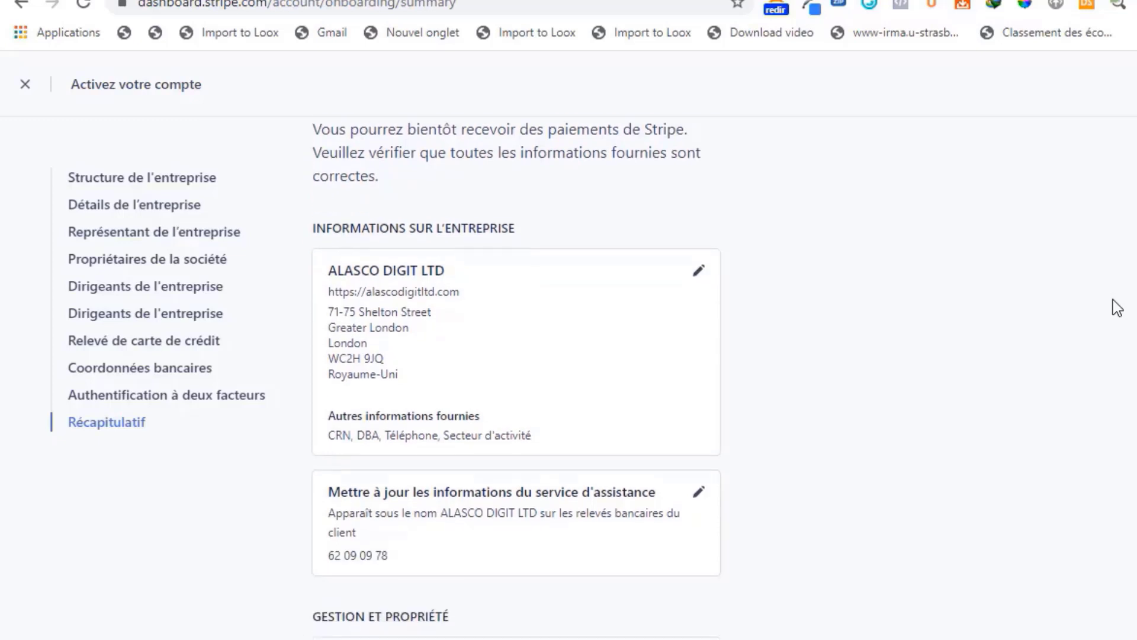
pyautogui.scroll(-5, 1117, 307)
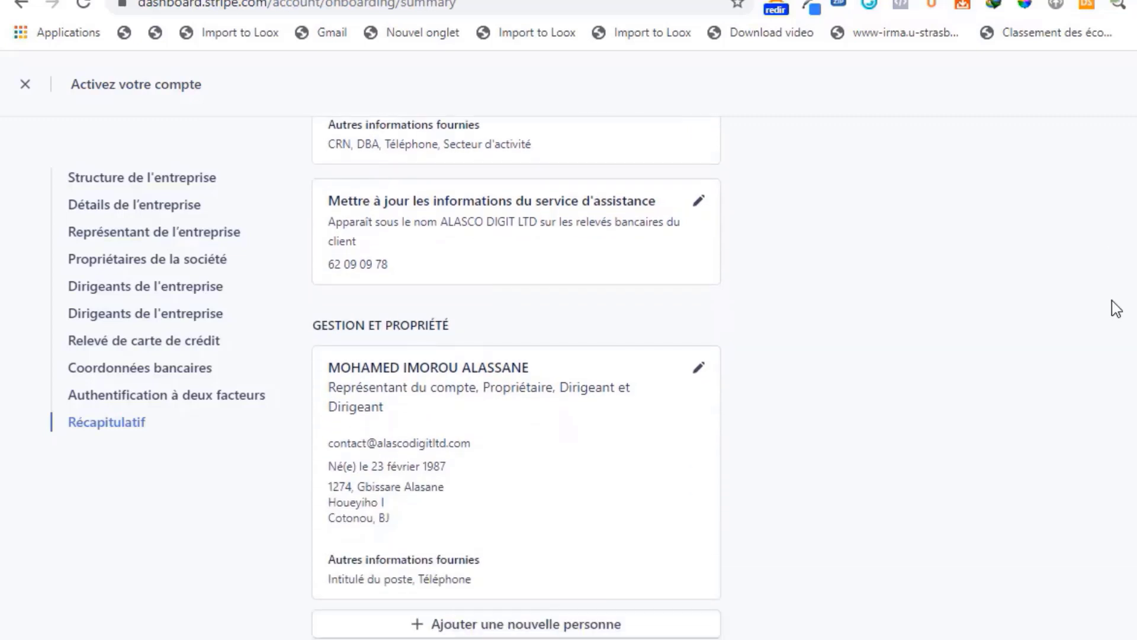
pyautogui.scroll(-2, 1116, 308)
pyautogui.scroll(-2, 1112, 319)
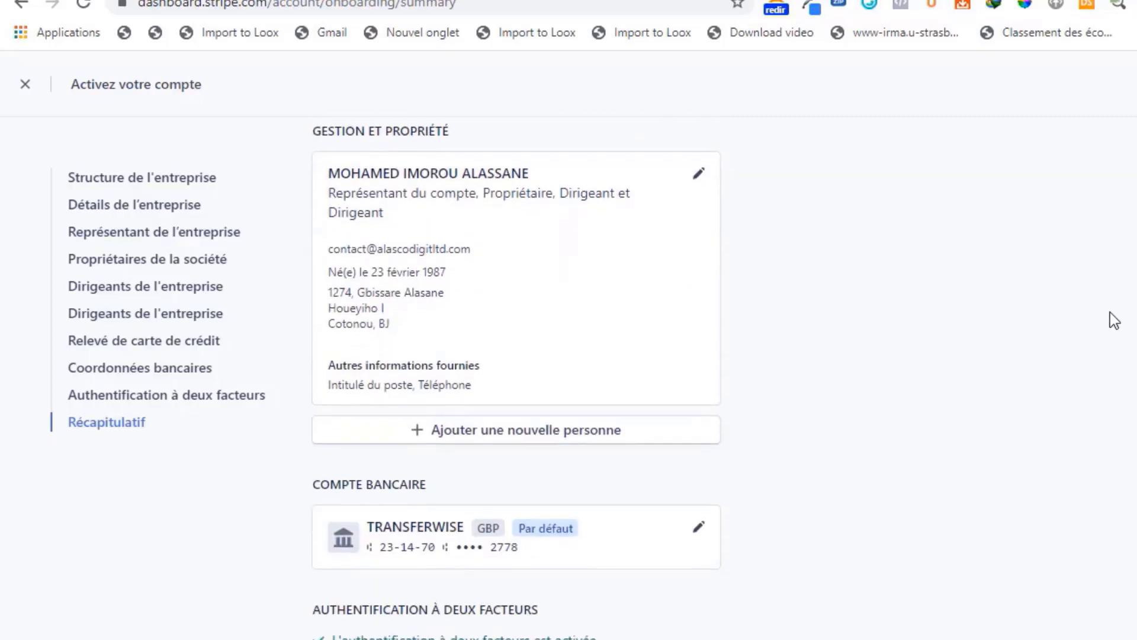
pyautogui.scroll(-2, 1111, 322)
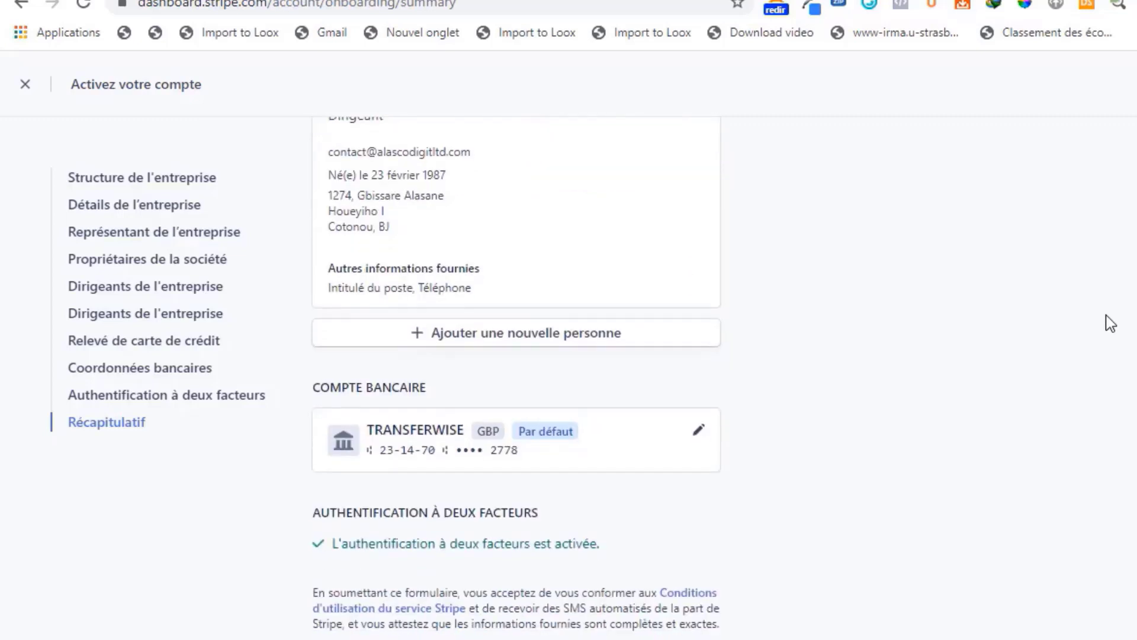
pyautogui.scroll(8, 1105, 315)
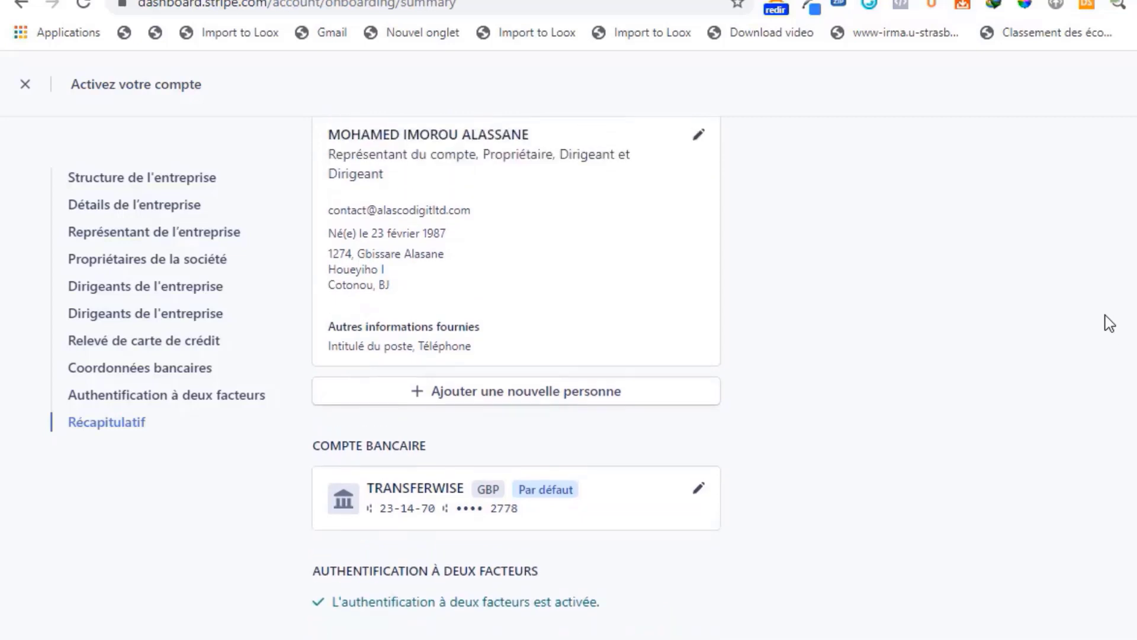
pyautogui.scroll(4, 1106, 324)
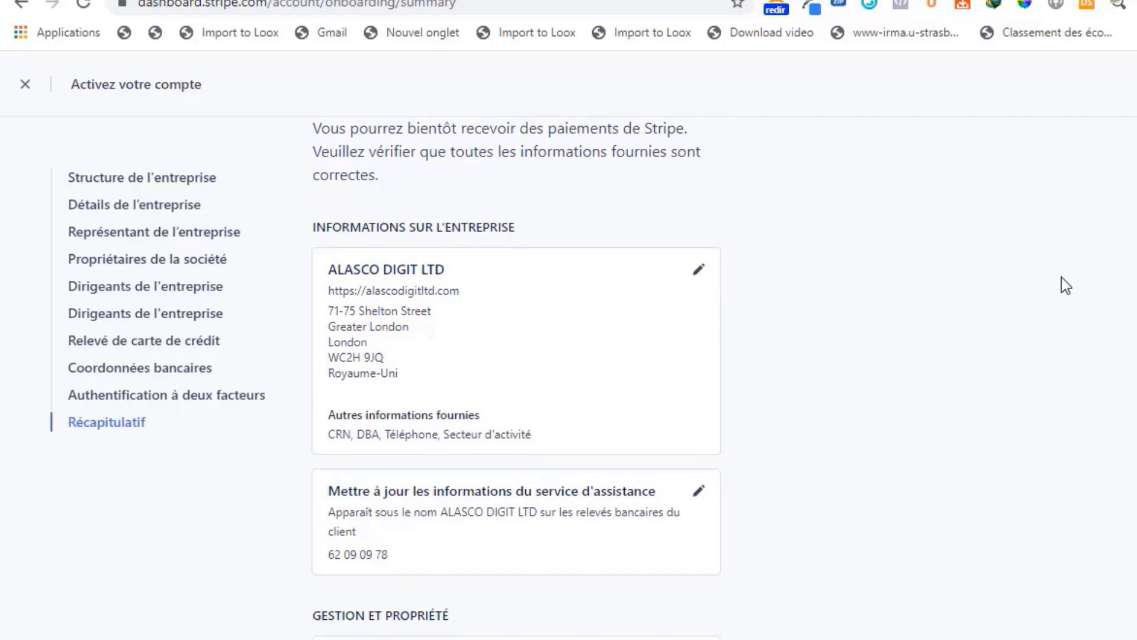
pyautogui.scroll(-8, 1063, 279)
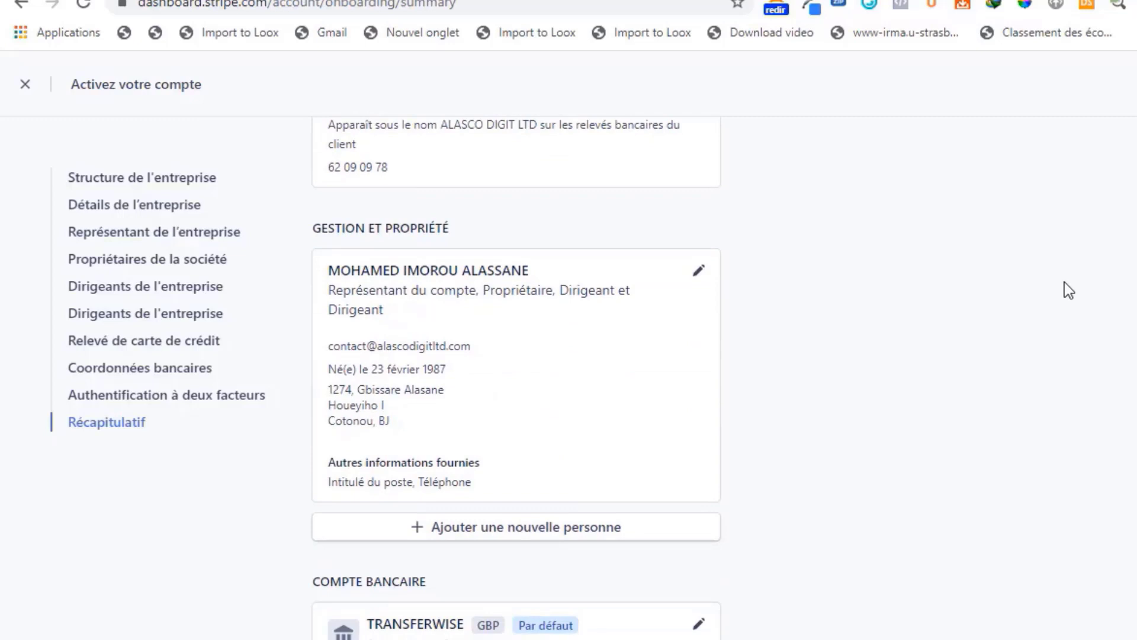
pyautogui.scroll(-5, 1064, 282)
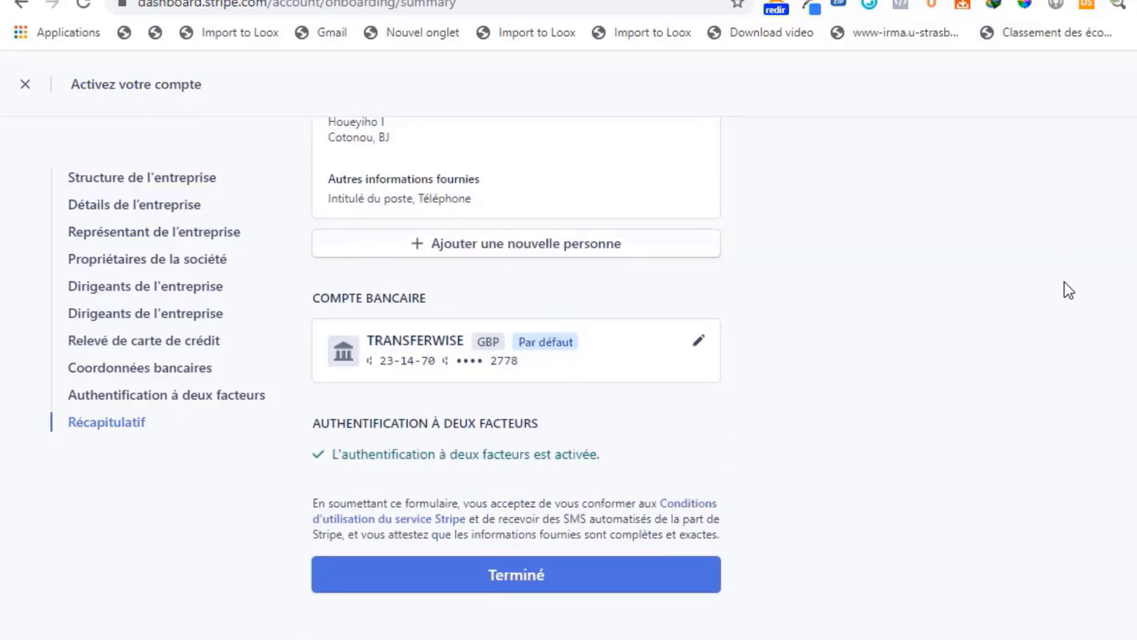
pyautogui.scroll(6, 1064, 282)
pyautogui.scroll(-6, 1066, 286)
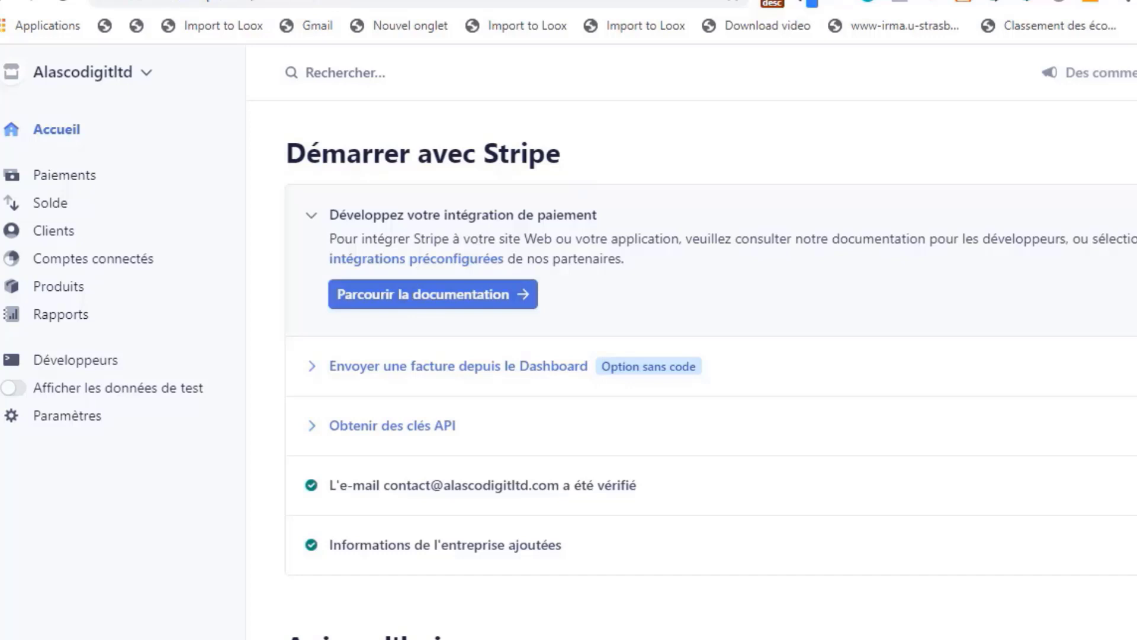
# - Switch to the webmail inbox, read Stripe's two-factor authentication e-mail, and open the "Bienvenue chez Stripe !" message
pyautogui.hotkey('ctrl', 'Tab')
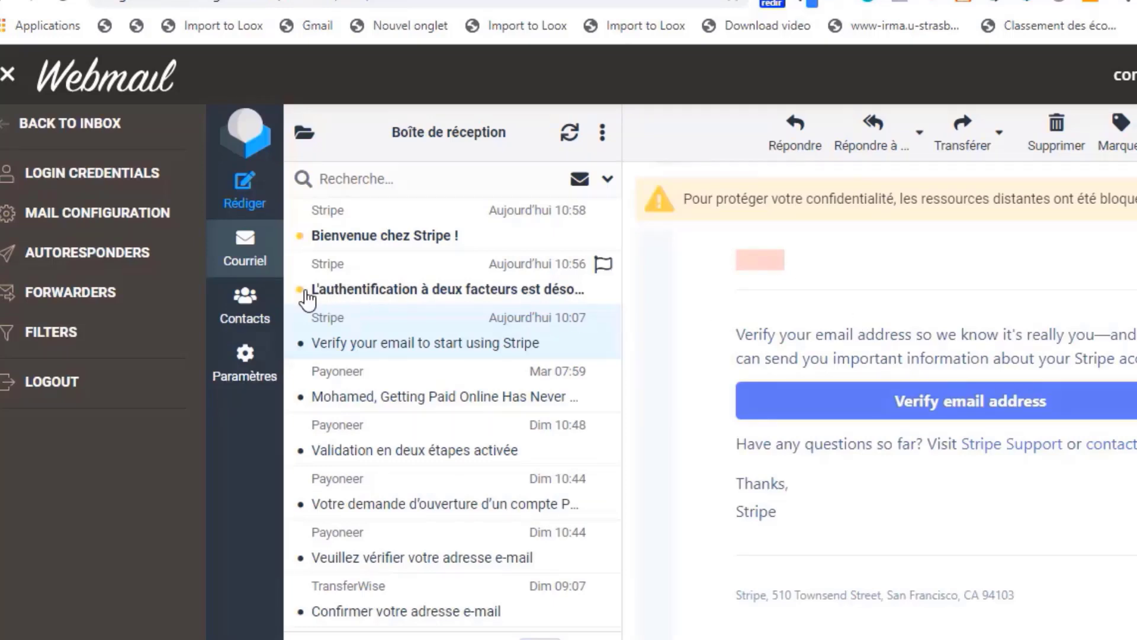
pyautogui.click(374, 296)
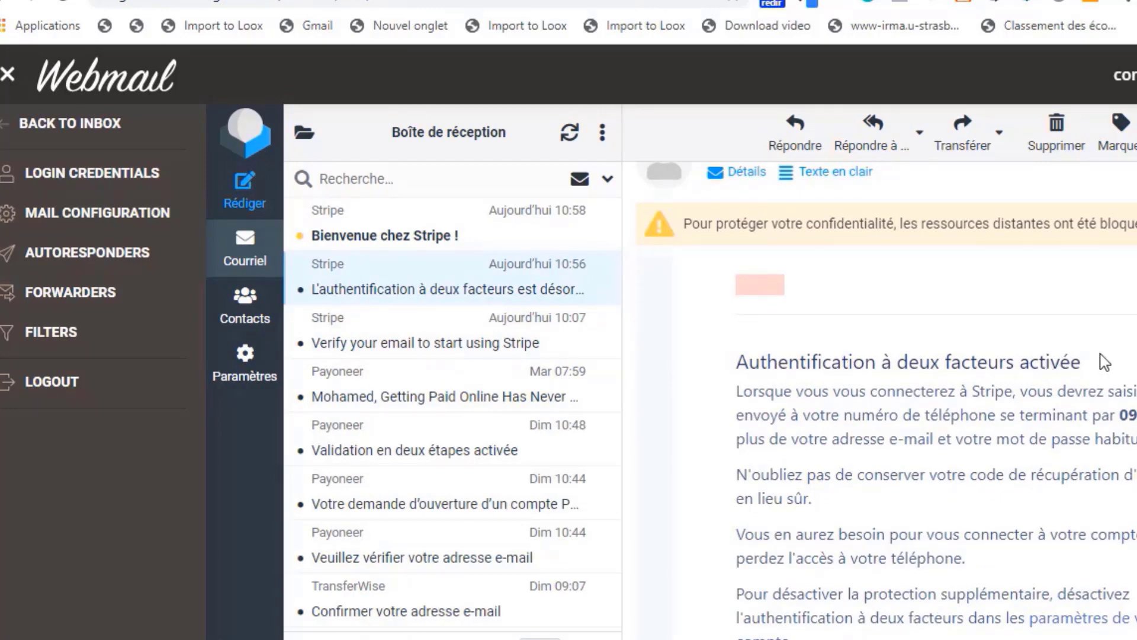
pyautogui.scroll(-2, 1105, 362)
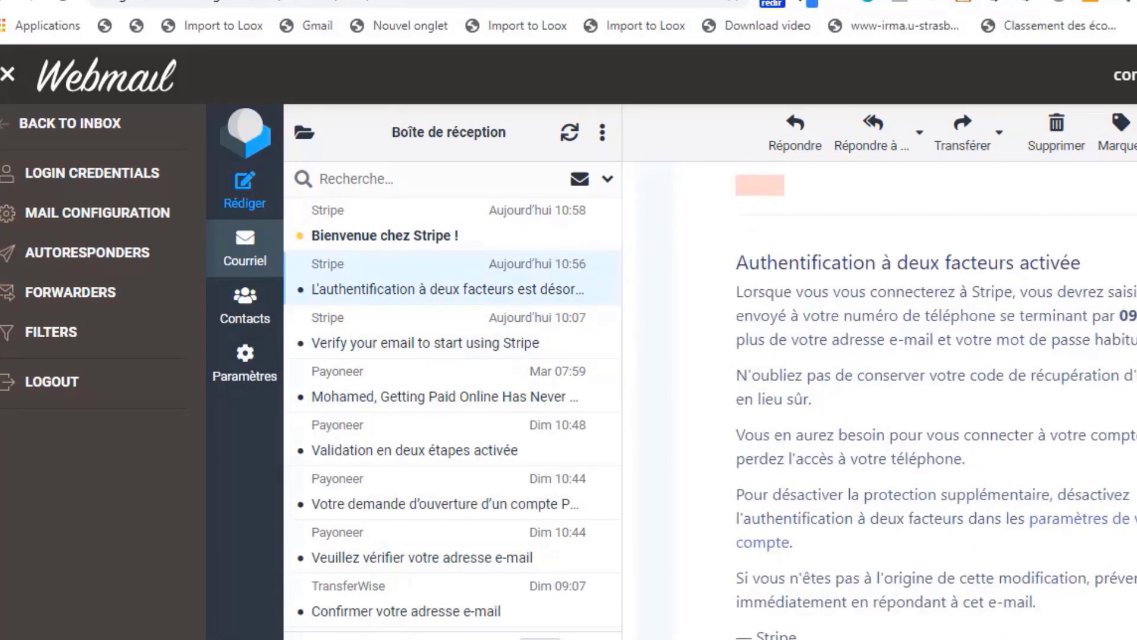
pyautogui.scroll(-3, 936, 402)
pyautogui.scroll(4, 936, 391)
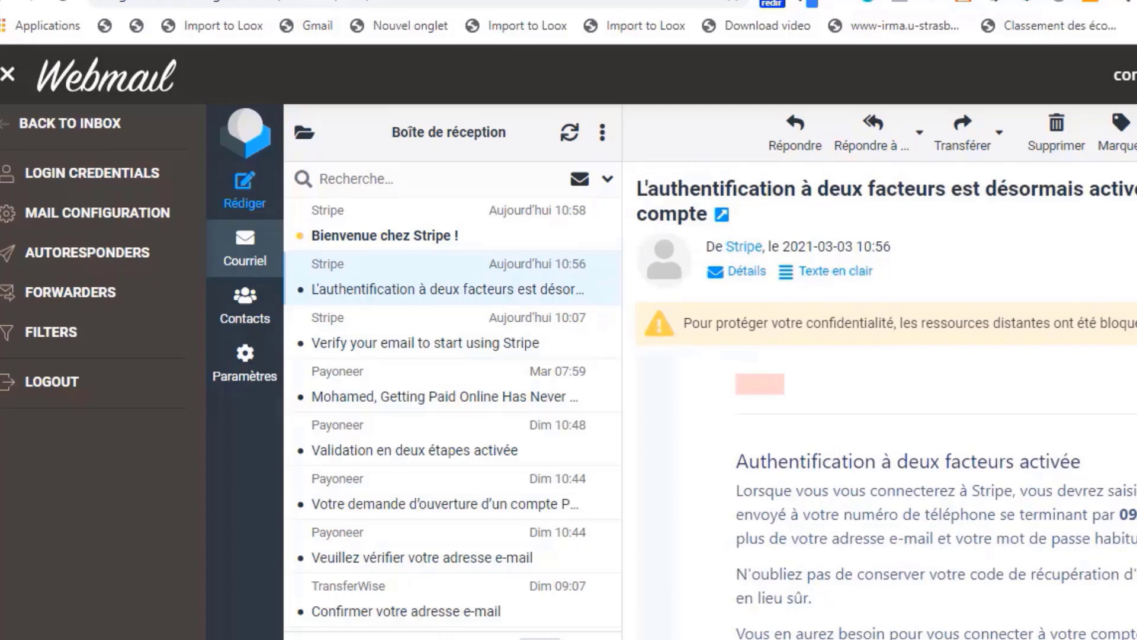
pyautogui.scroll(-1, 936, 391)
pyautogui.scroll(1, 936, 391)
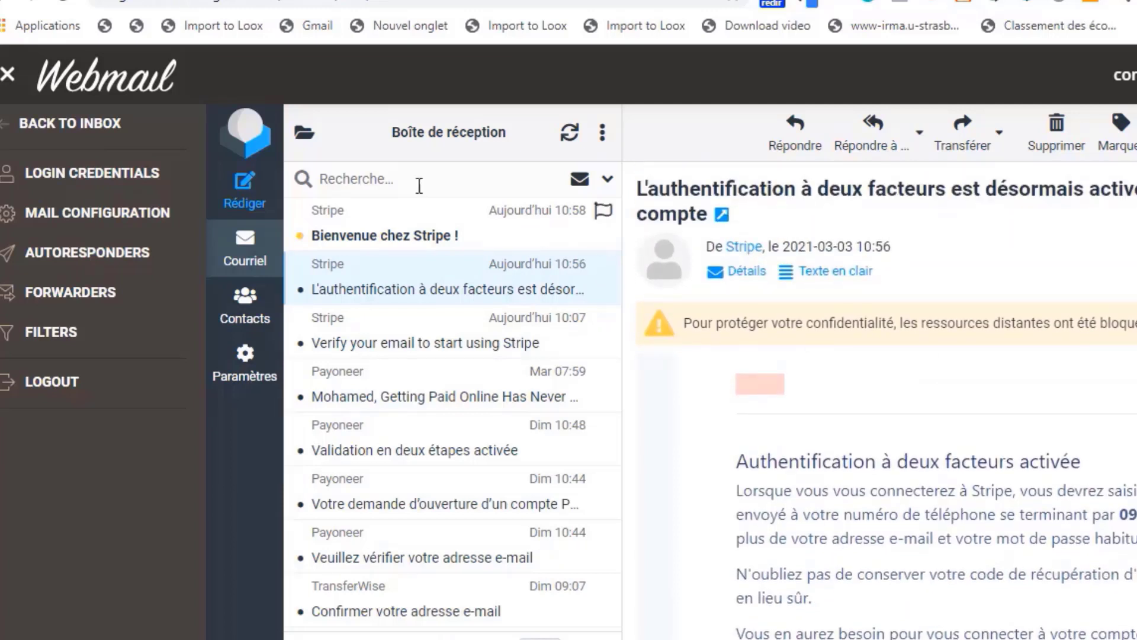
pyautogui.click(367, 240)
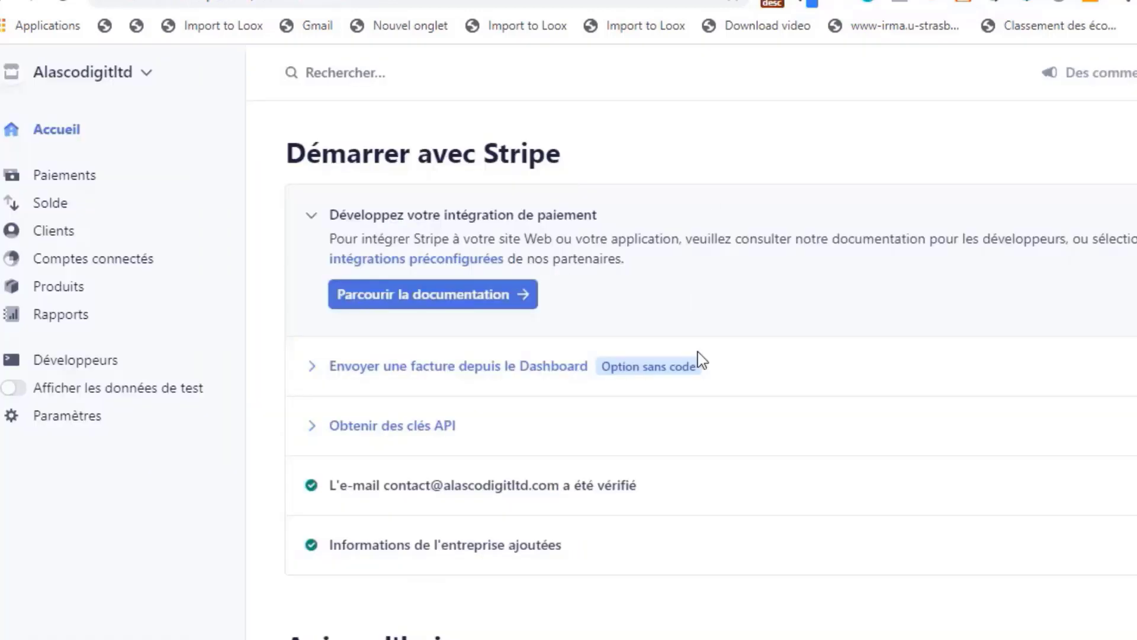
# - Look over the getting-started checklist and today's activity on the Stripe dashboard home page, and return to the webmail inbox
pyautogui.scroll(-3, 930, 395)
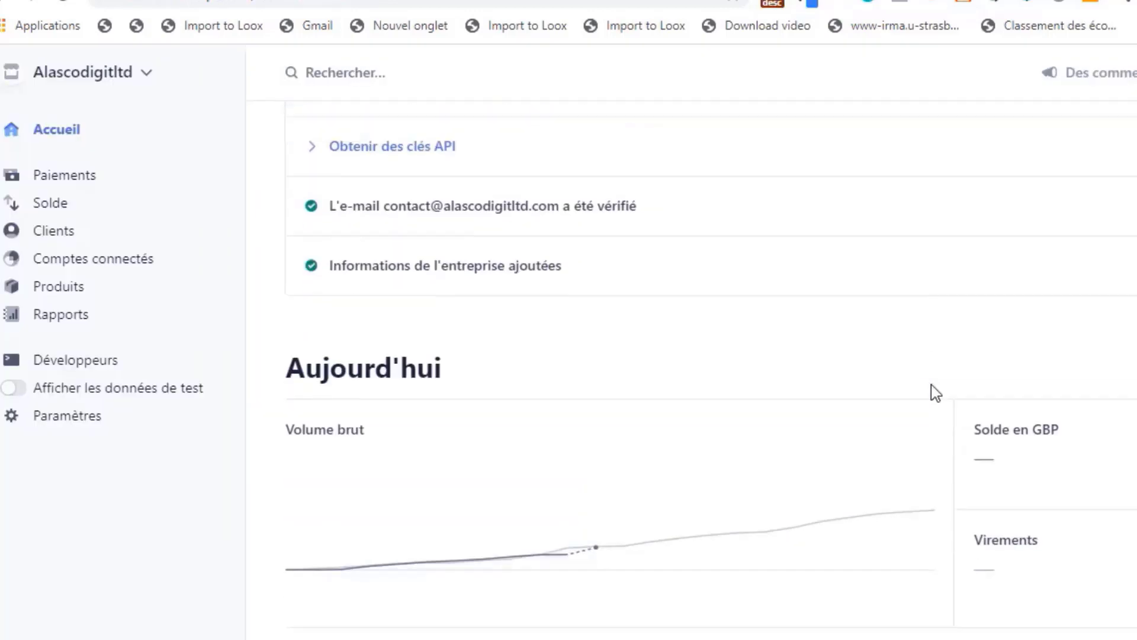
pyautogui.scroll(3, 934, 393)
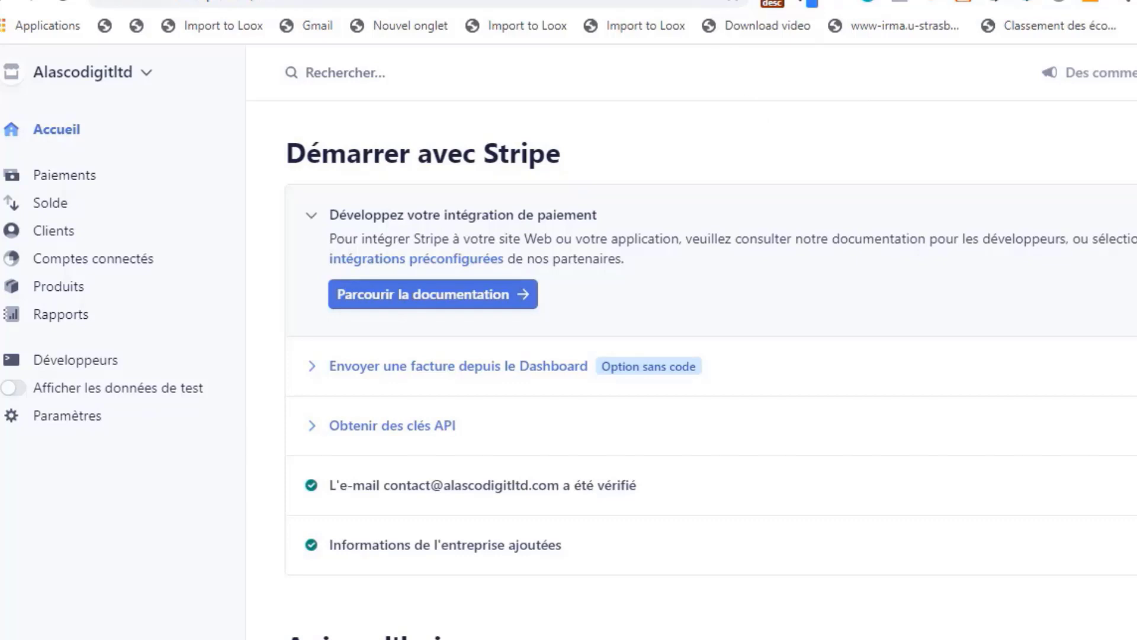
pyautogui.click(705, 1)
pyautogui.click(593, 0)
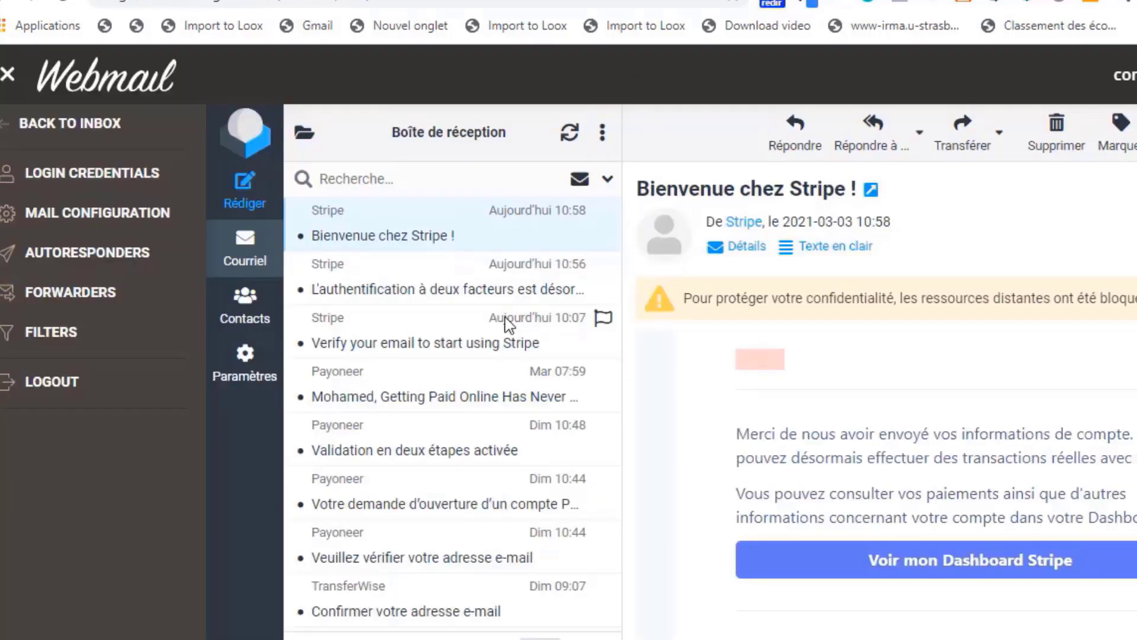